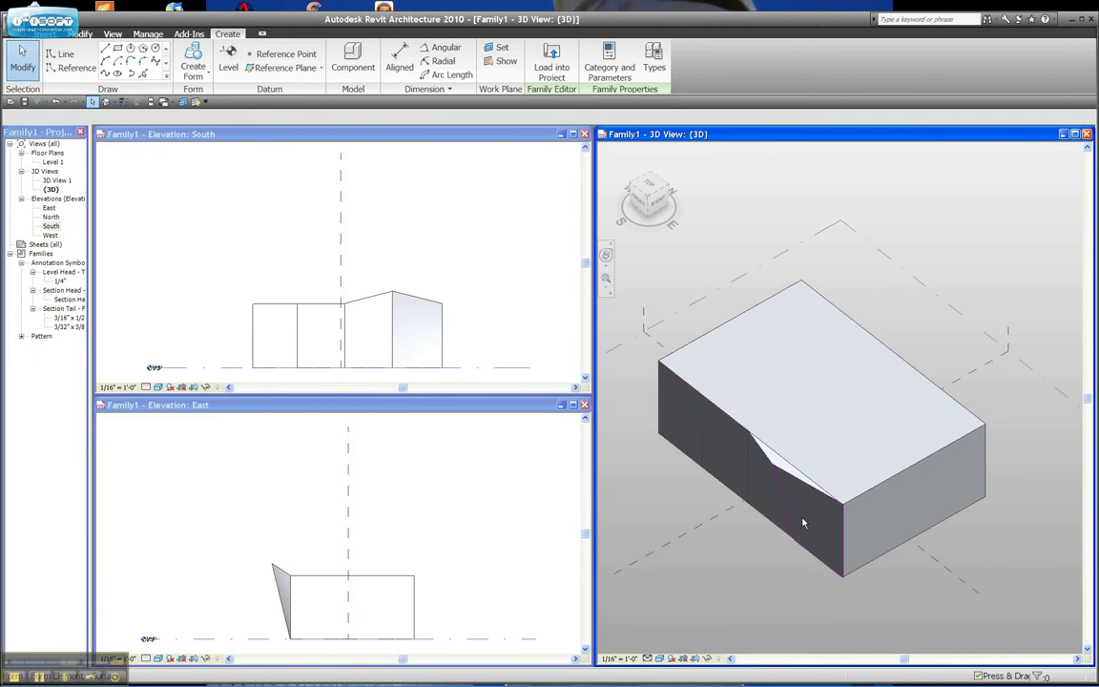
# Toggle the box form's X-Ray display on and back off
pyautogui.click(753, 369)
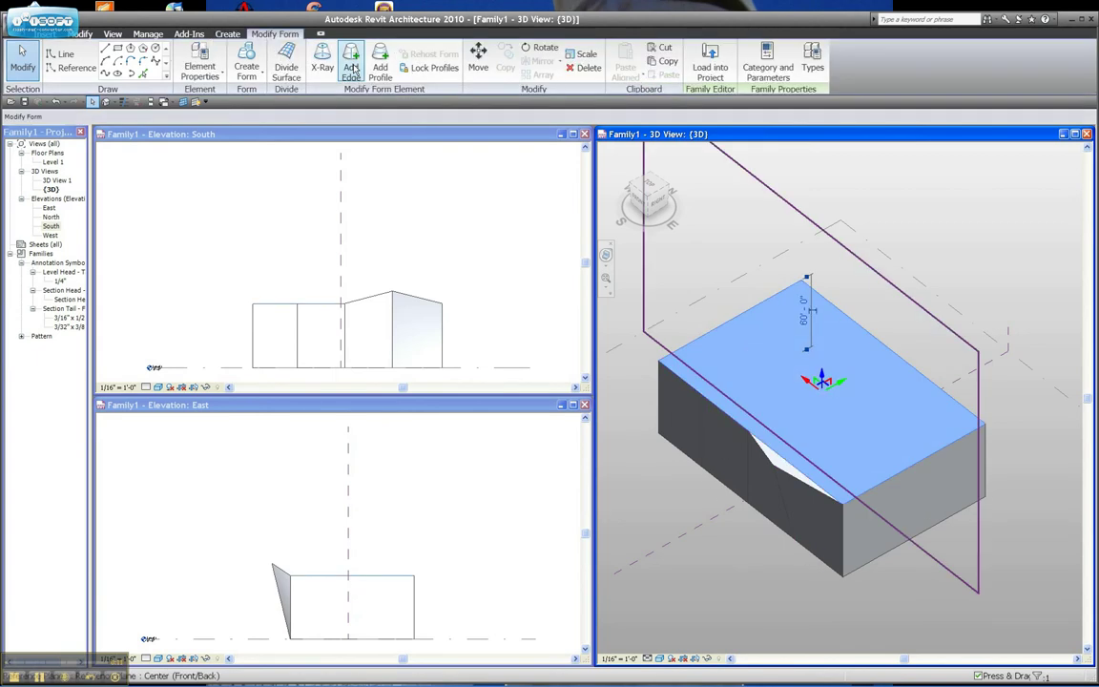
pyautogui.click(323, 59)
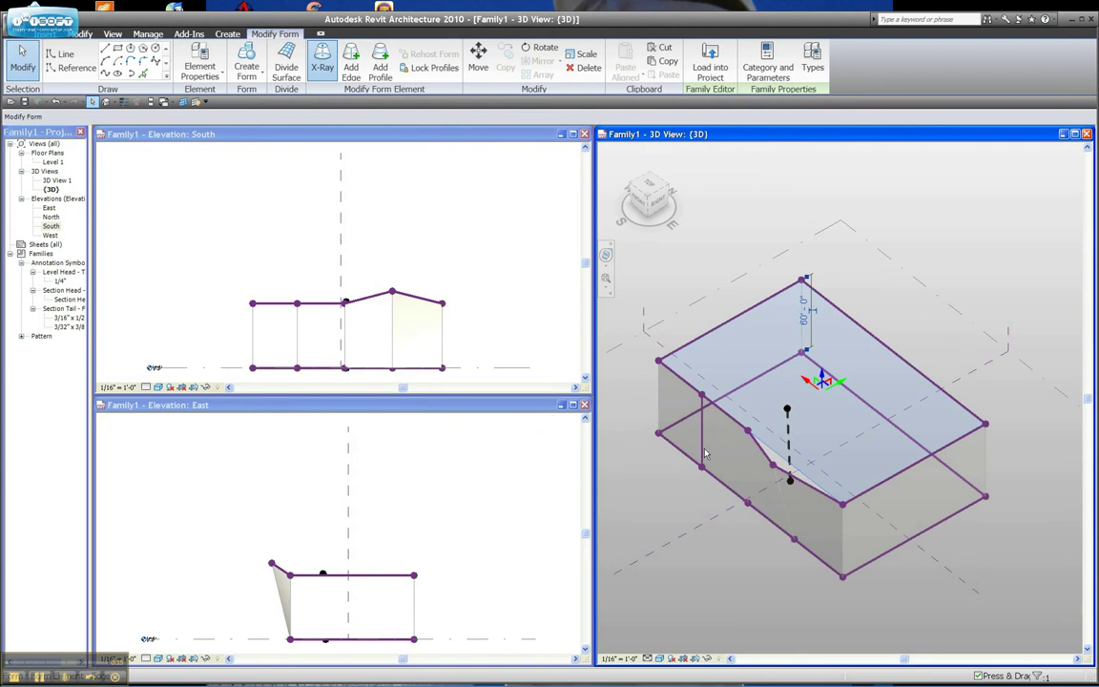
pyautogui.click(790, 518)
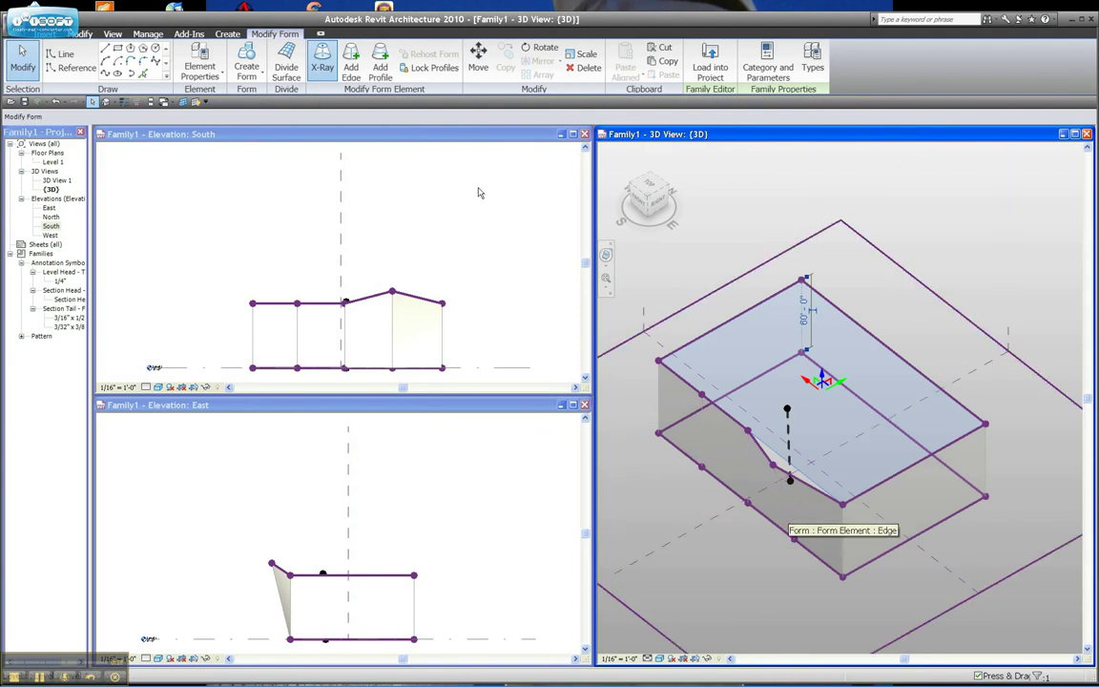
pyautogui.click(352, 60)
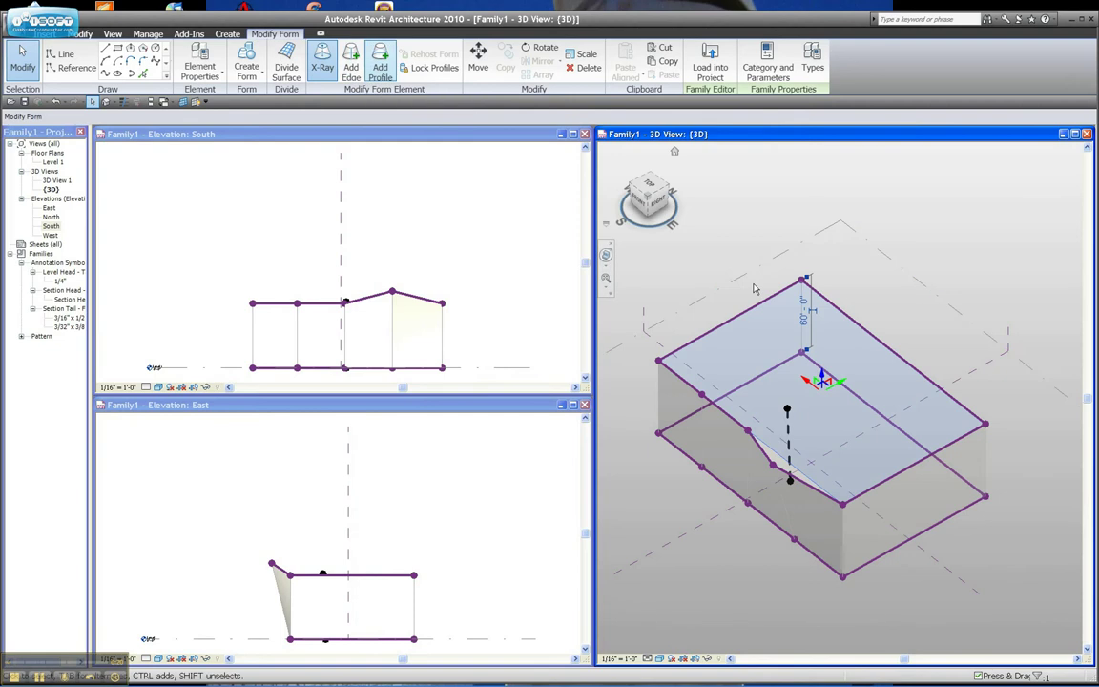
pyautogui.click(323, 59)
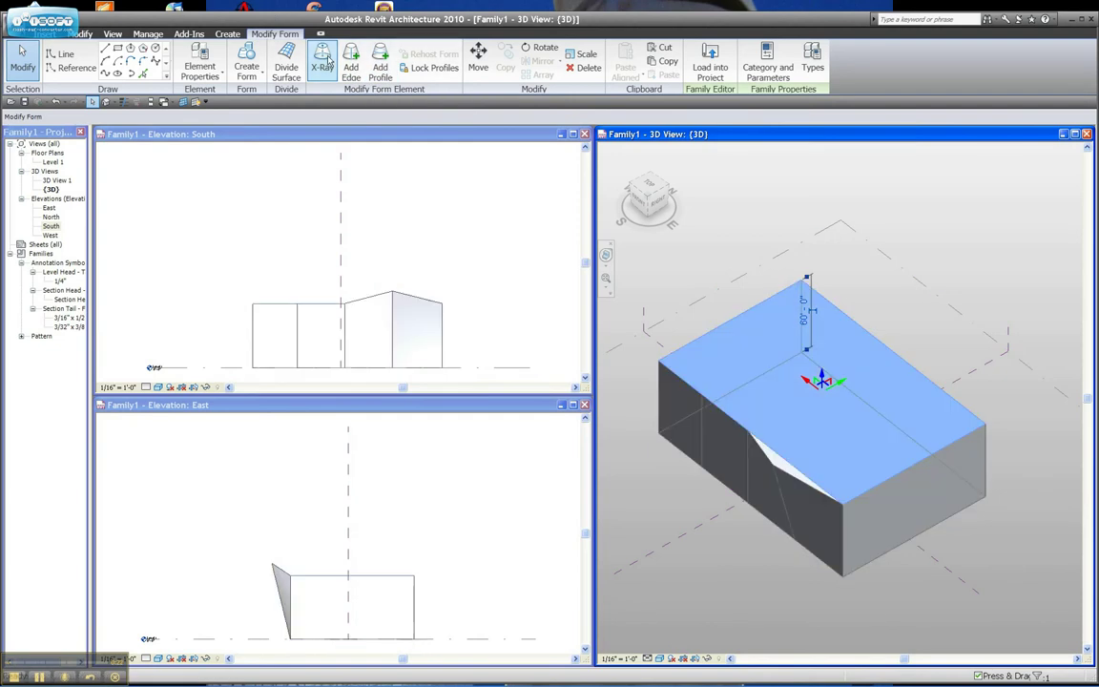
pyautogui.click(353, 59)
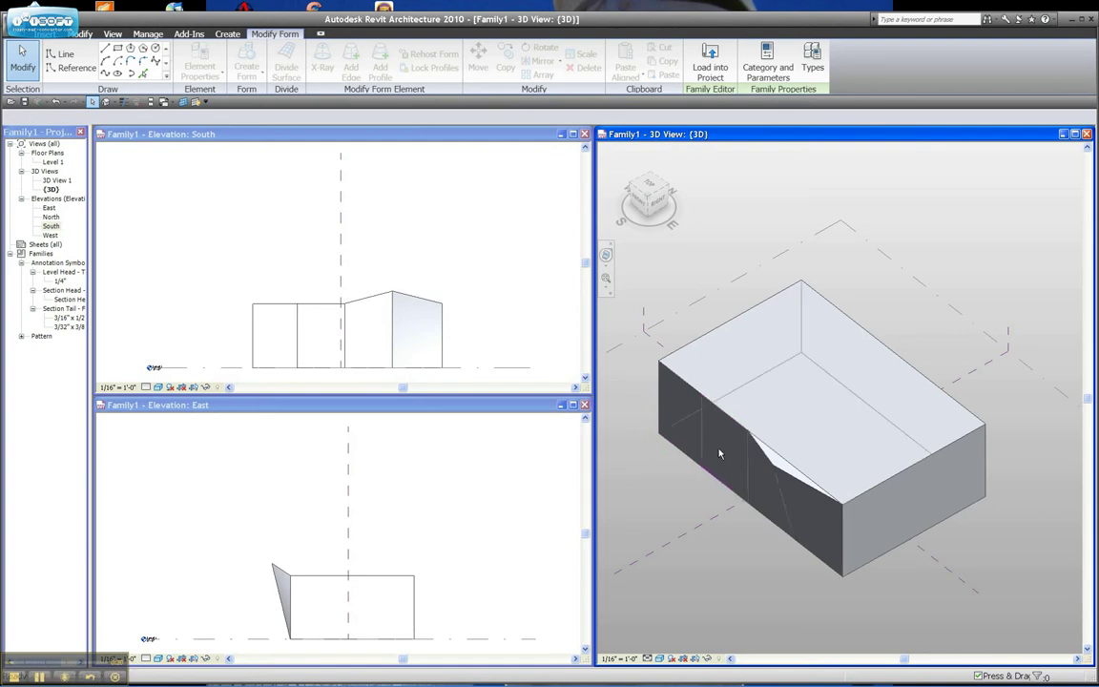
pyautogui.press('Escape')
# Show the box form's geometric skeleton with X-Ray
pyautogui.click(718, 368)
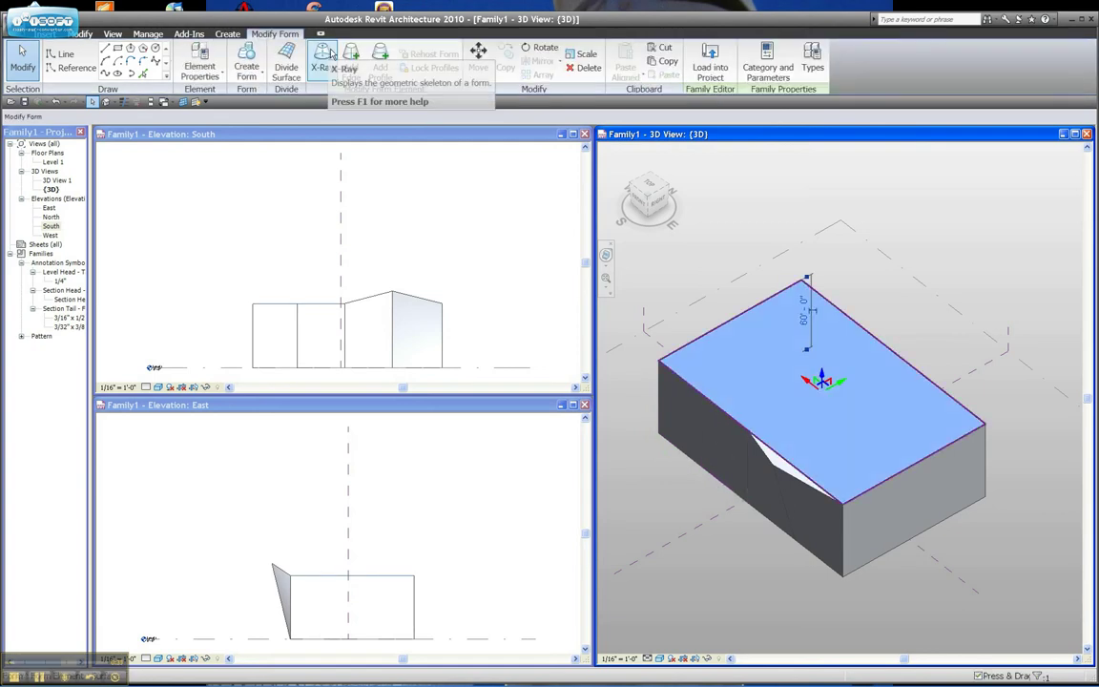
pyautogui.click(322, 58)
pyautogui.click(351, 61)
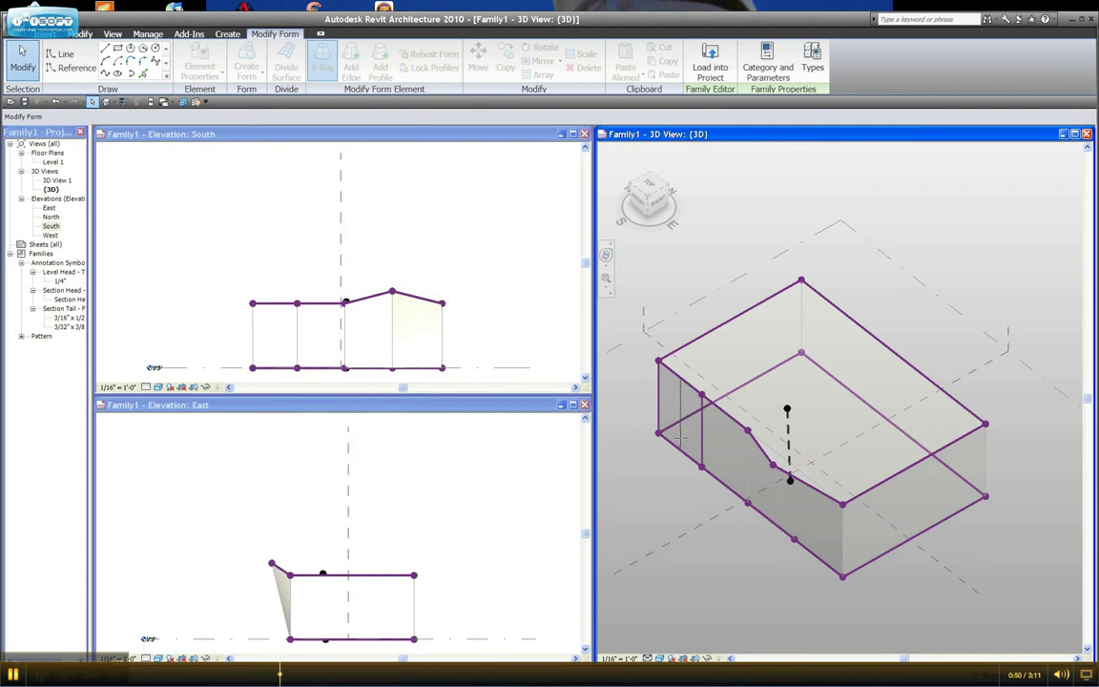
pyautogui.press('Escape')
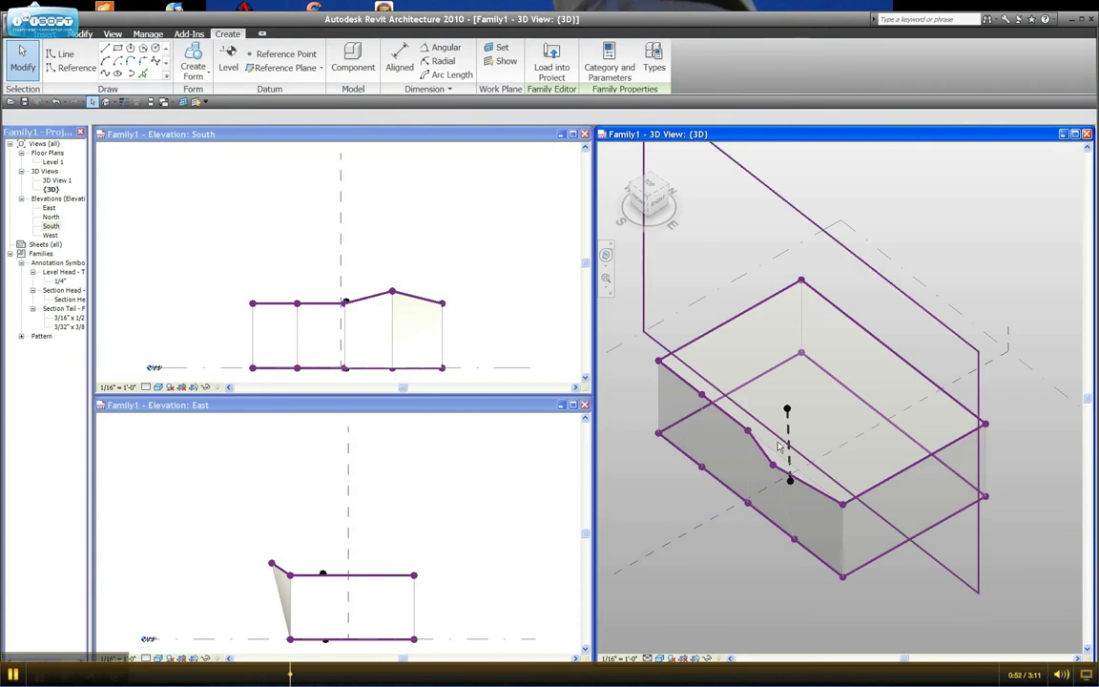
# Try deleting the vertical edge at the box's northeast corner, and undo the deletion
pyautogui.click(870, 460)
pyautogui.keyDown('shift'); pyautogui.moveTo(870, 459); pyautogui.dragTo(709, 425, button='middle'); pyautogui.keyUp('shift')
pyautogui.rightClick(774, 464)
pyautogui.click(741, 443)
pyautogui.press('Escape')
pyautogui.click(700, 426)
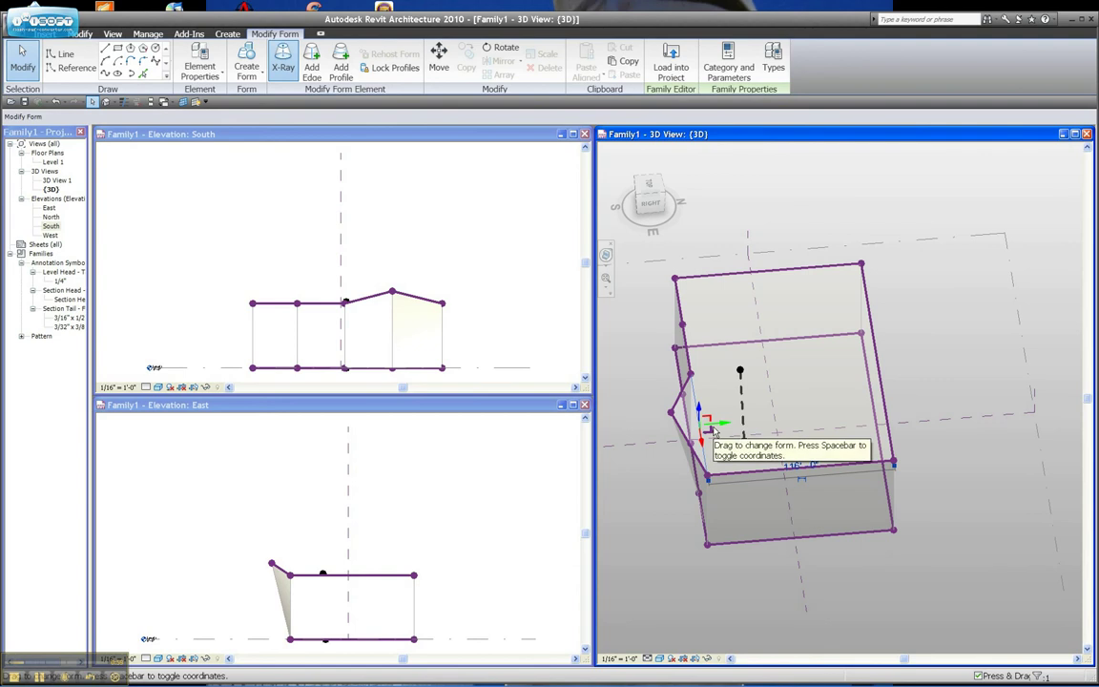
pyautogui.keyDown('shift'); pyautogui.moveTo(749, 511); pyautogui.dragTo(747, 509, button='middle'); pyautogui.keyUp('shift')
pyautogui.click(896, 481)
pyautogui.press('Delete')
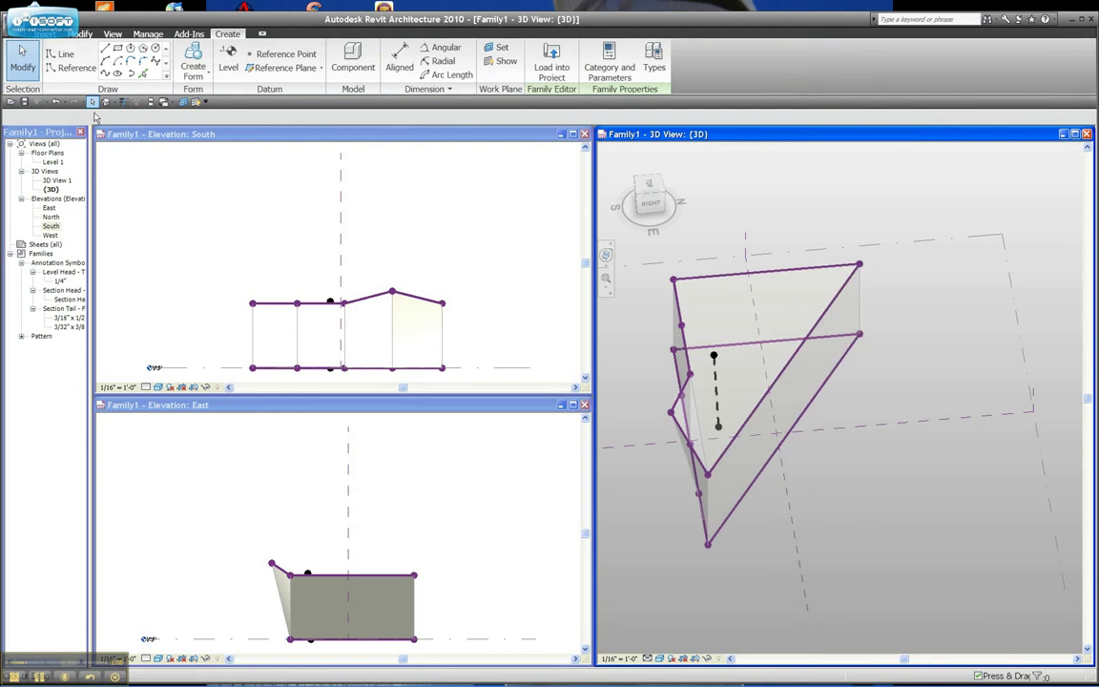
pyautogui.click(58, 102)
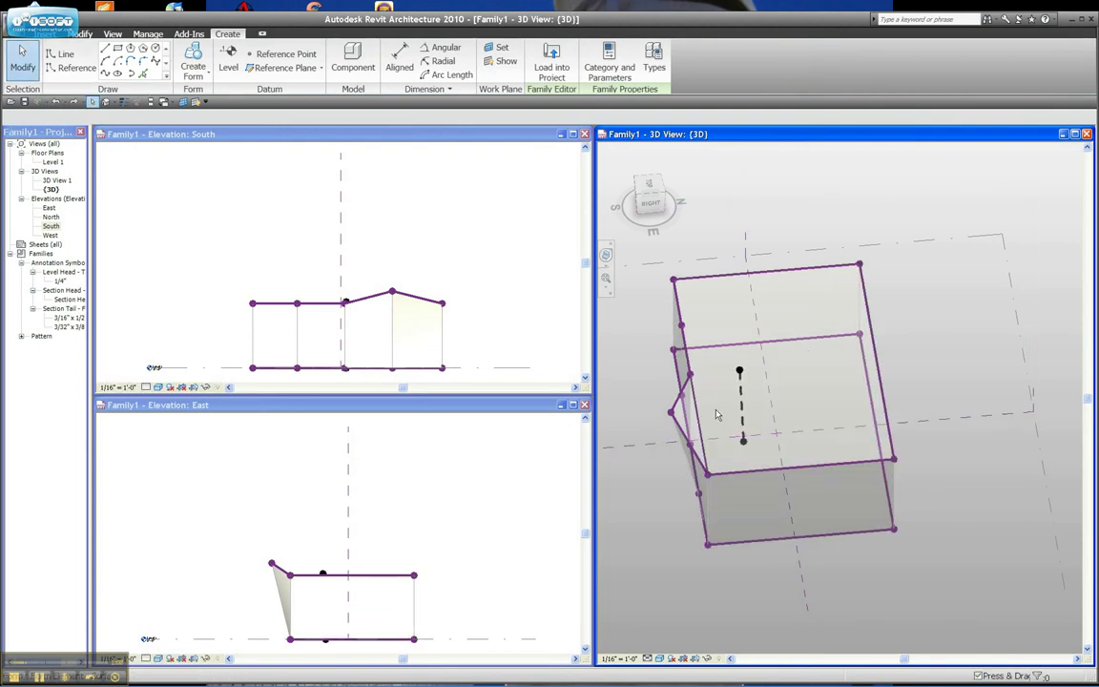
pyautogui.keyDown('shift'); pyautogui.moveTo(810, 392); pyautogui.dragTo(912, 397, button='middle'); pyautogui.keyUp('shift')
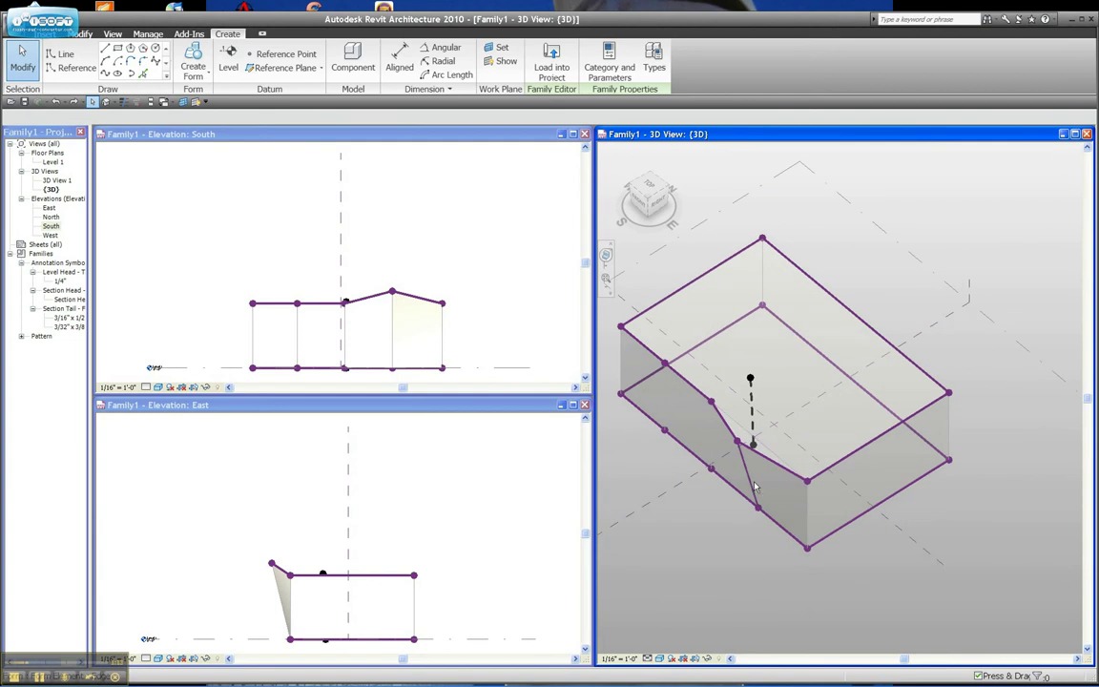
# Undo the pulled vertex and its edge, and add a vertical edge midway across the undivided eastern part of the south face
pyautogui.moveTo(754, 487); pyautogui.dragTo(754, 486)
pyautogui.hotkey('ctrl', 'z')
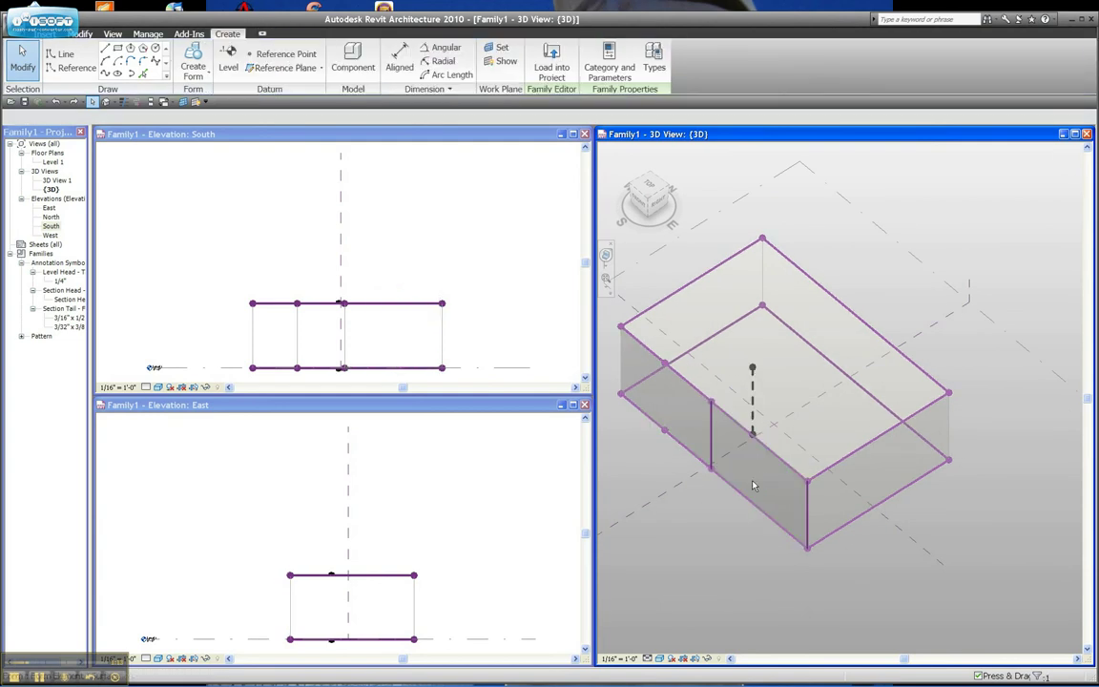
pyautogui.click(697, 436)
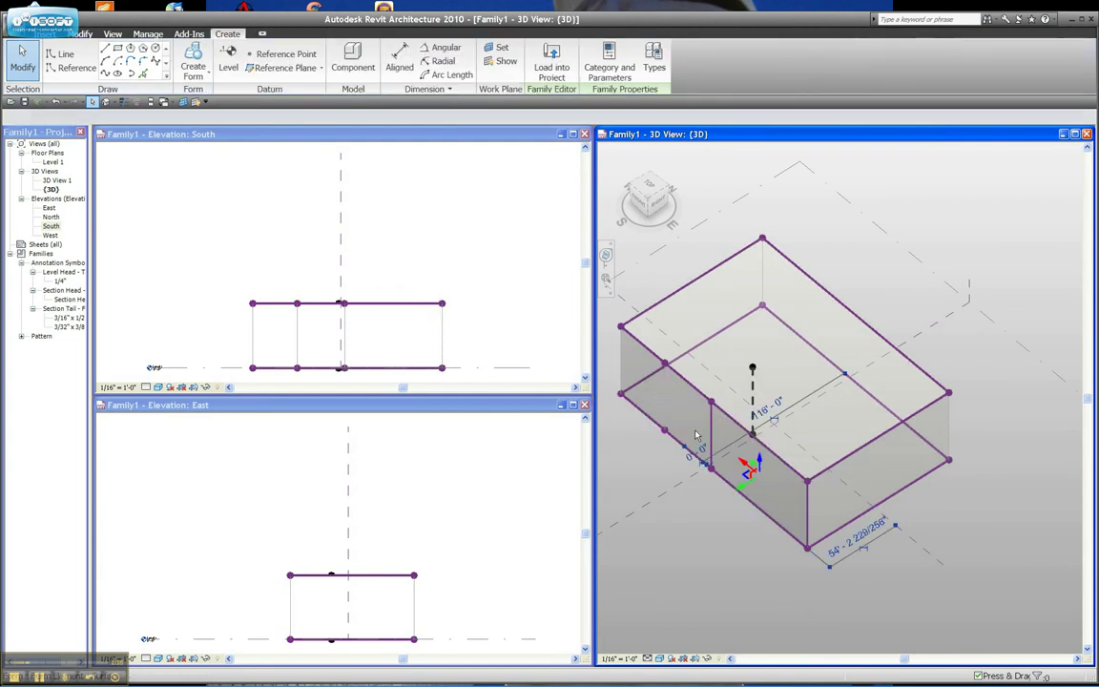
pyautogui.click(379, 63)
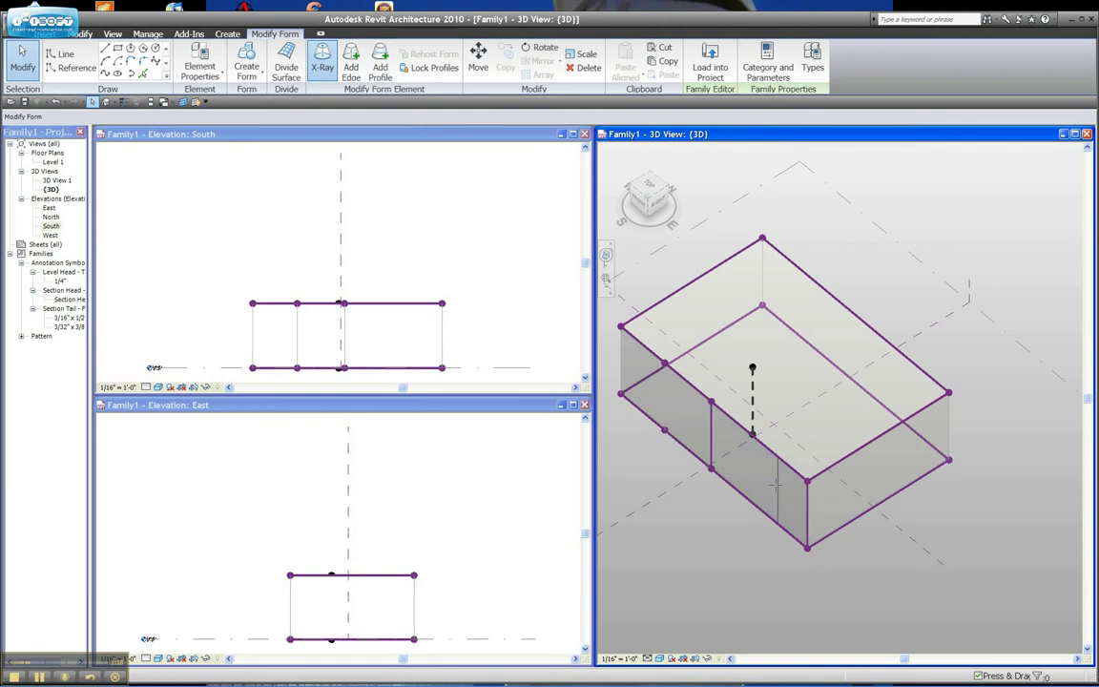
pyautogui.click(759, 482)
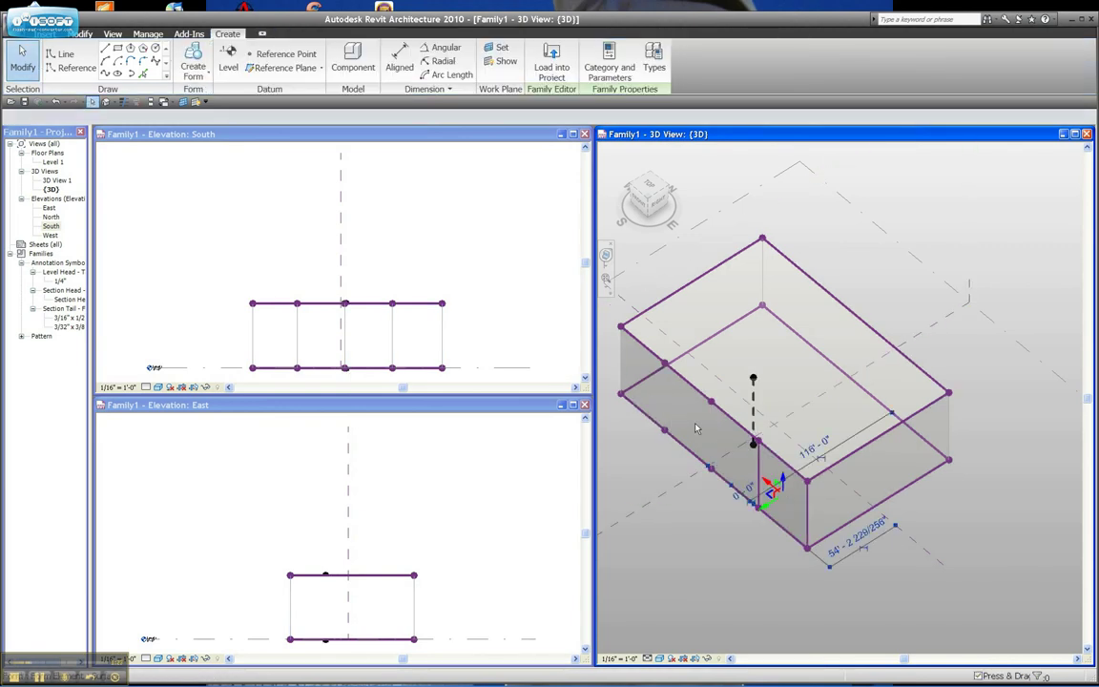
# Add diagonal edges across the two western panels of the south face, meeting at the top vertex between them
pyautogui.click(782, 503)
pyautogui.click(354, 62)
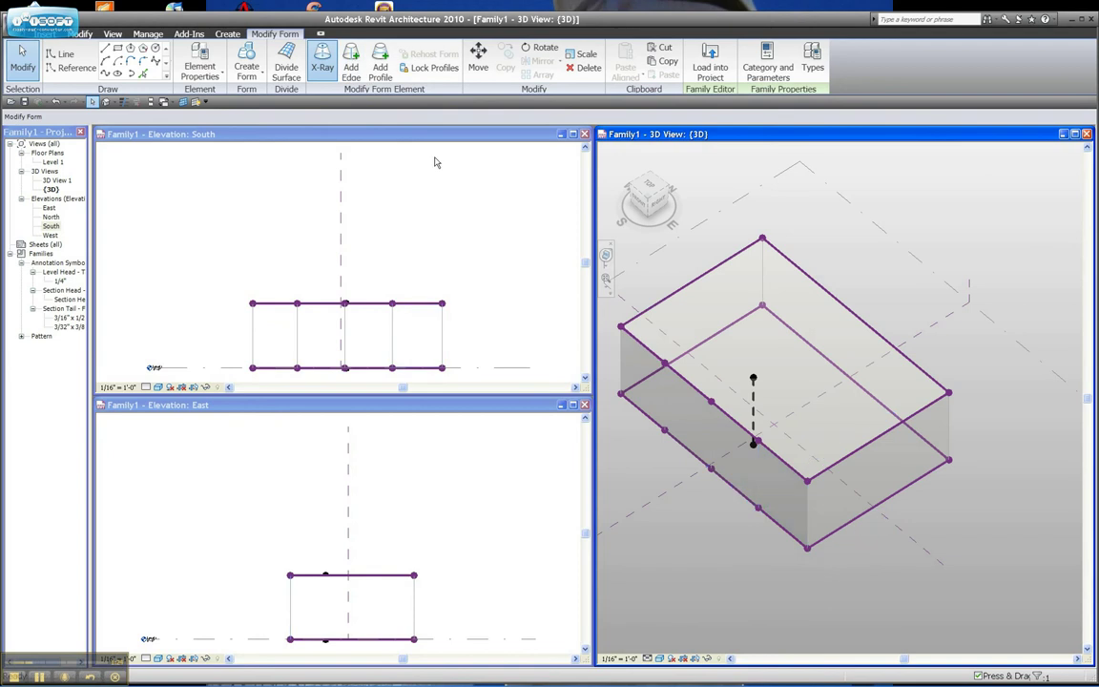
pyautogui.click(621, 393)
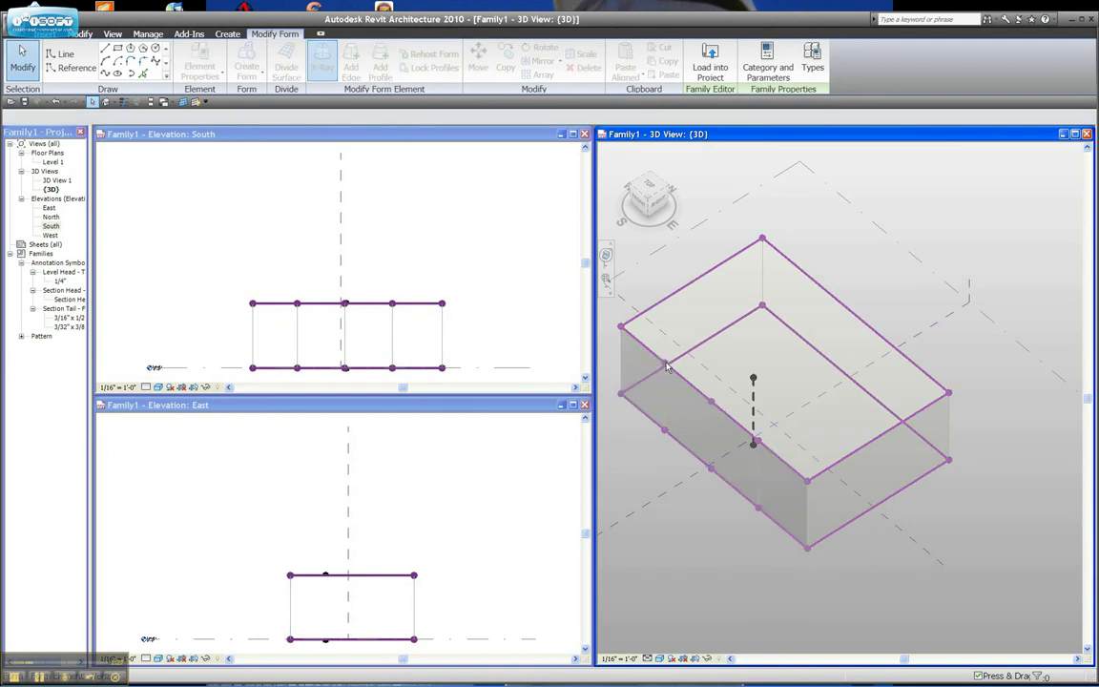
pyautogui.click(644, 362)
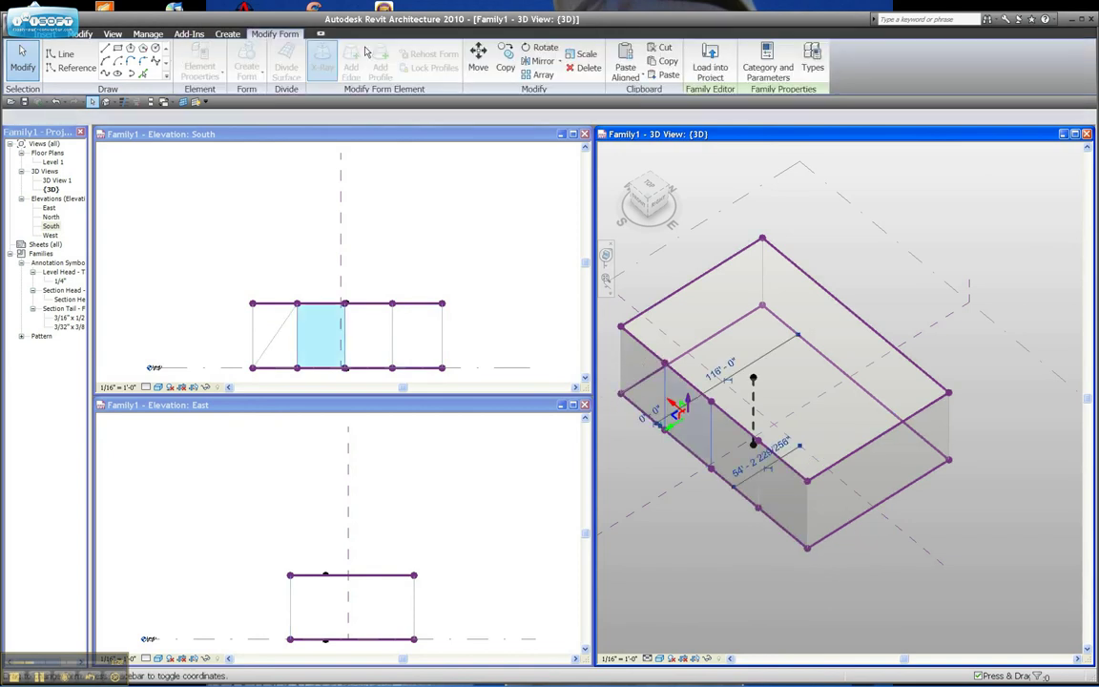
pyautogui.click(354, 62)
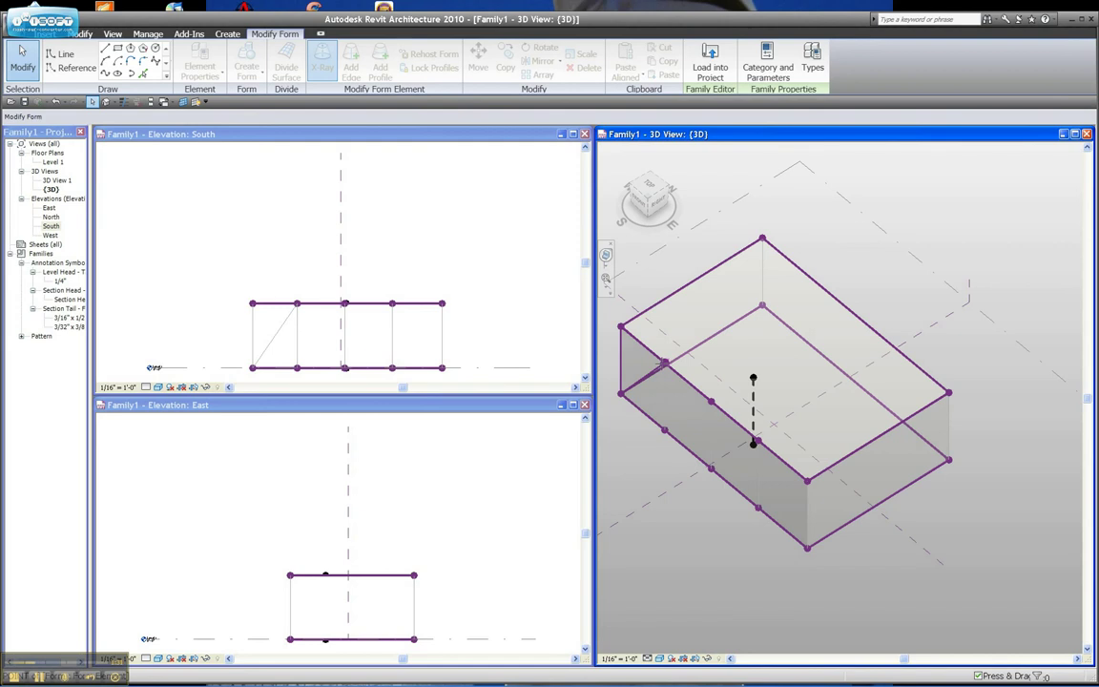
pyautogui.click(665, 363)
pyautogui.click(712, 468)
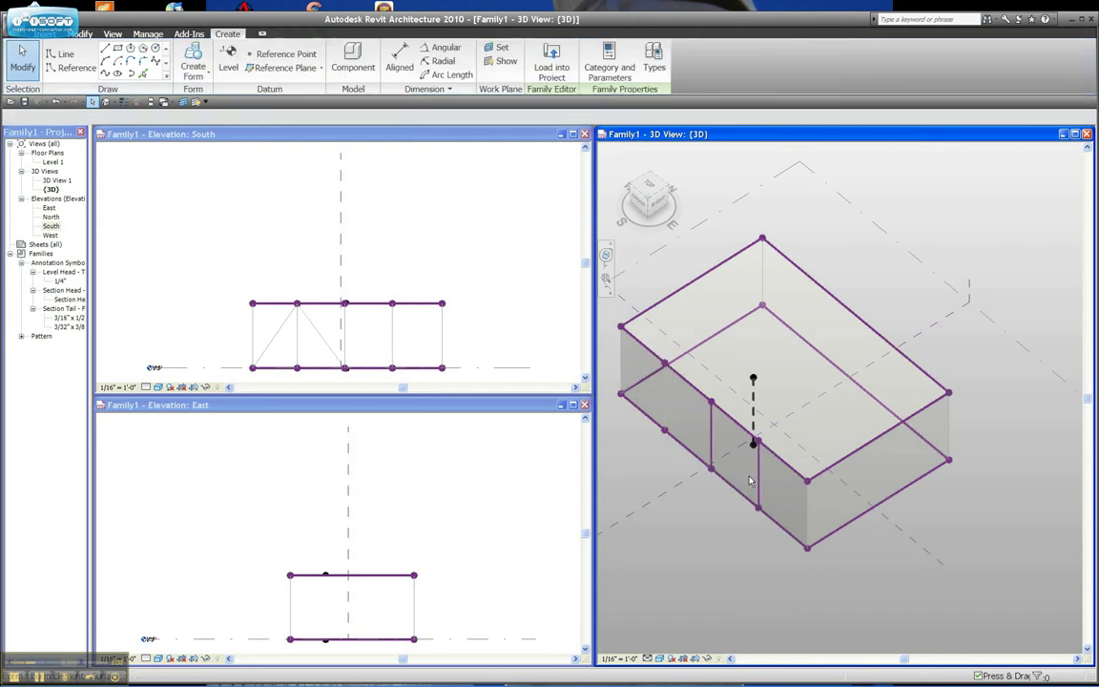
# Add diagonal edges across the two eastern panels of the south face, meeting at the top vertex between them
pyautogui.click(750, 480)
pyautogui.click(323, 57)
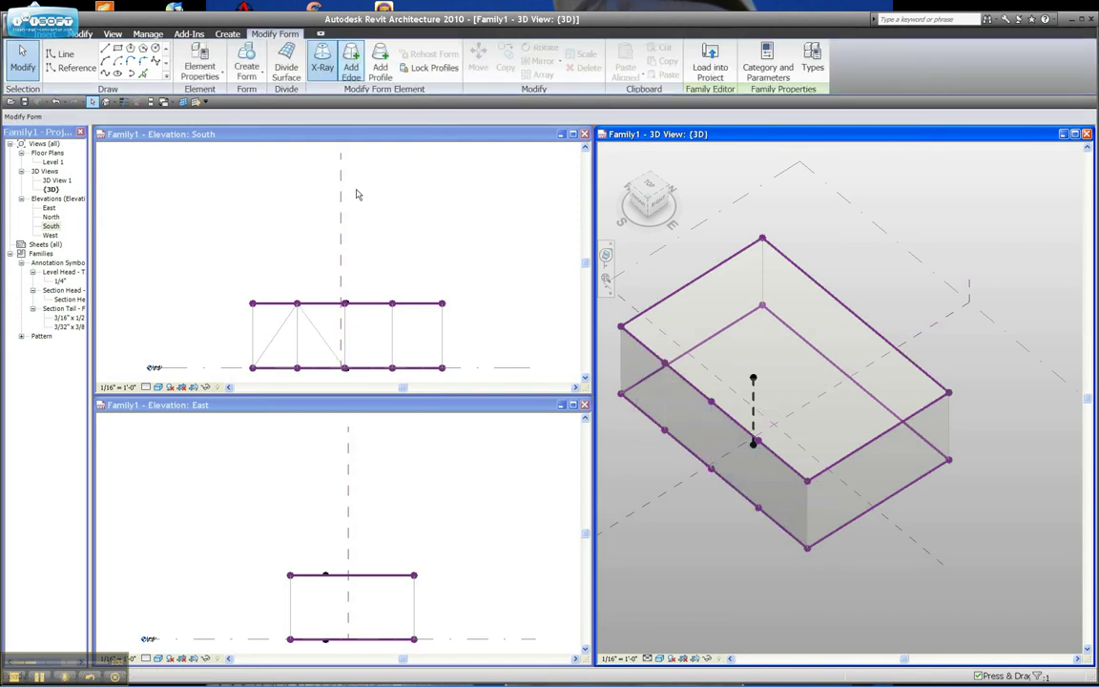
pyautogui.click(755, 441)
pyautogui.click(771, 482)
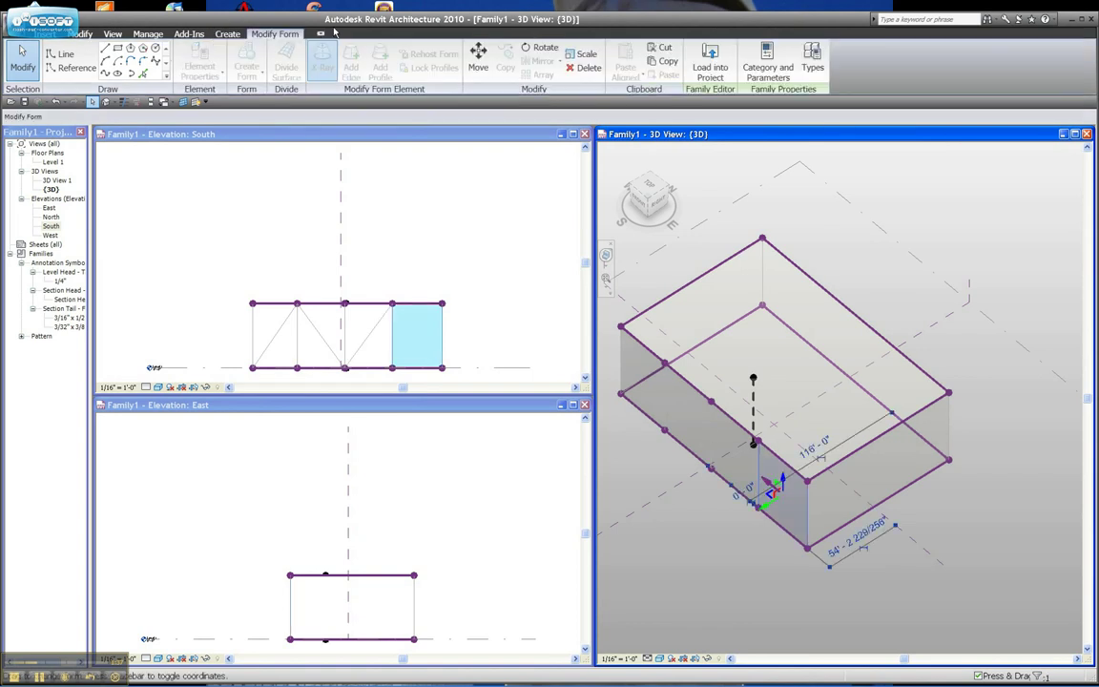
pyautogui.click(323, 57)
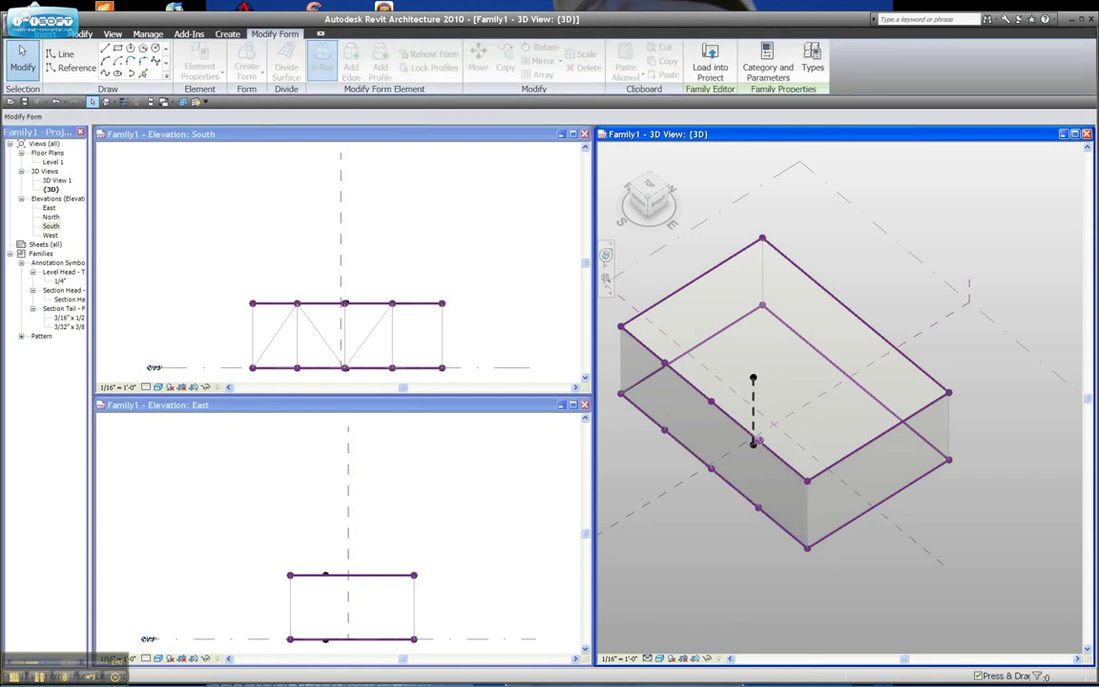
pyautogui.click(784, 547)
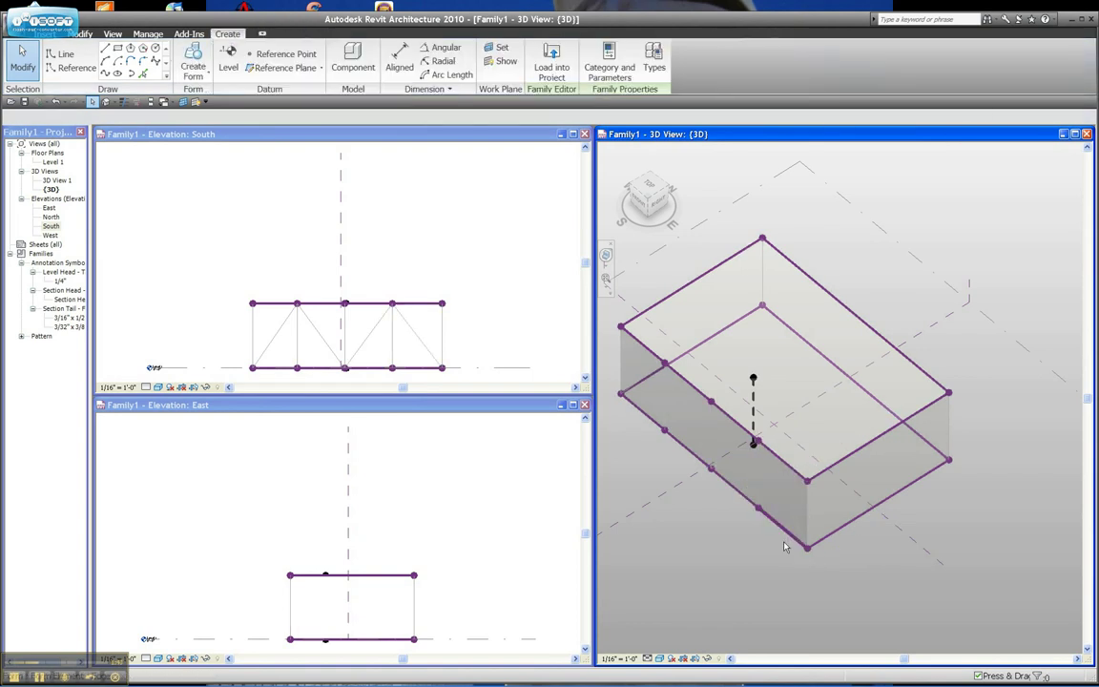
# Pull the top vertex between the two eastern panels outward from the south face and up to about 76 feet high
pyautogui.click(753, 447)
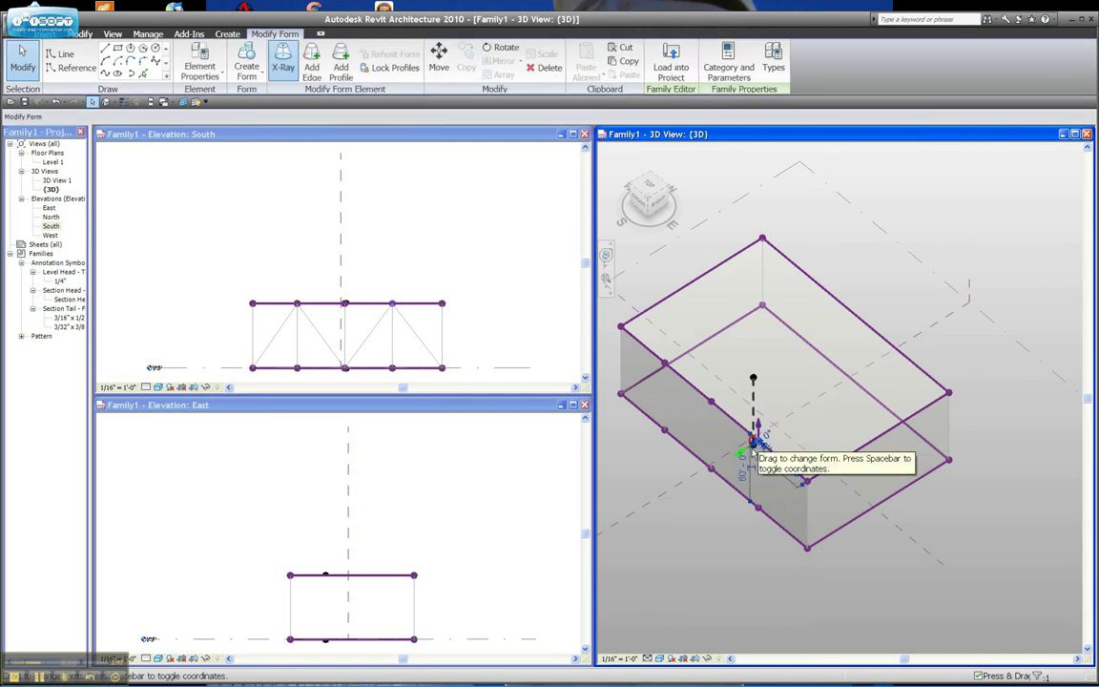
pyautogui.moveTo(737, 458); pyautogui.dragTo(726, 461)
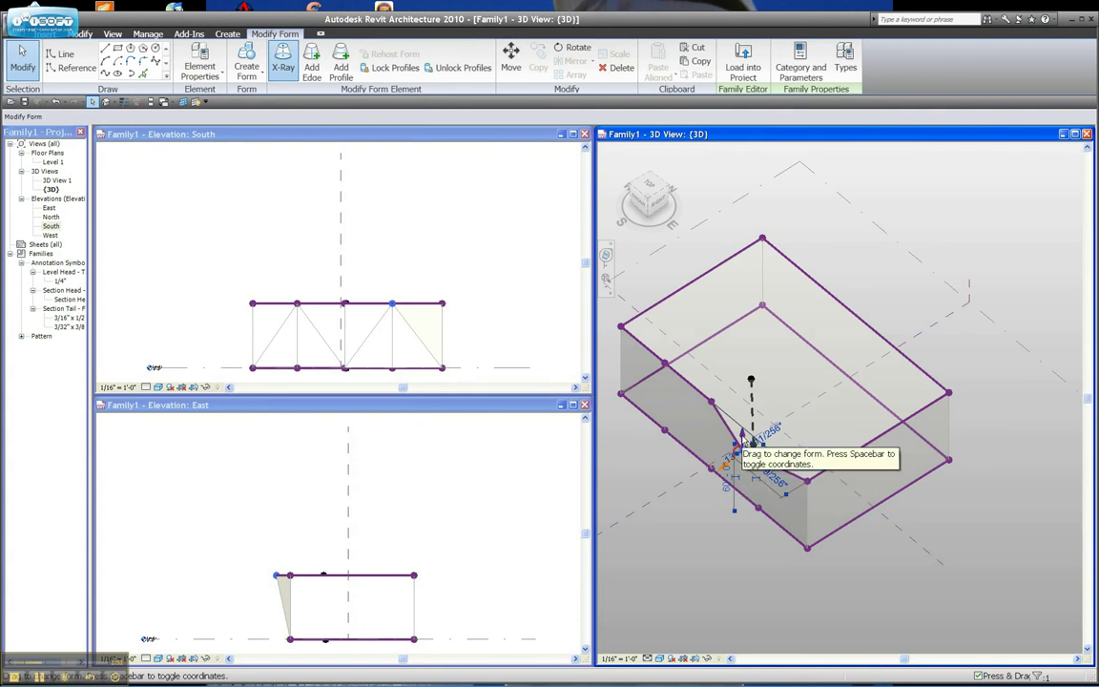
pyautogui.moveTo(741, 439); pyautogui.dragTo(794, 431)
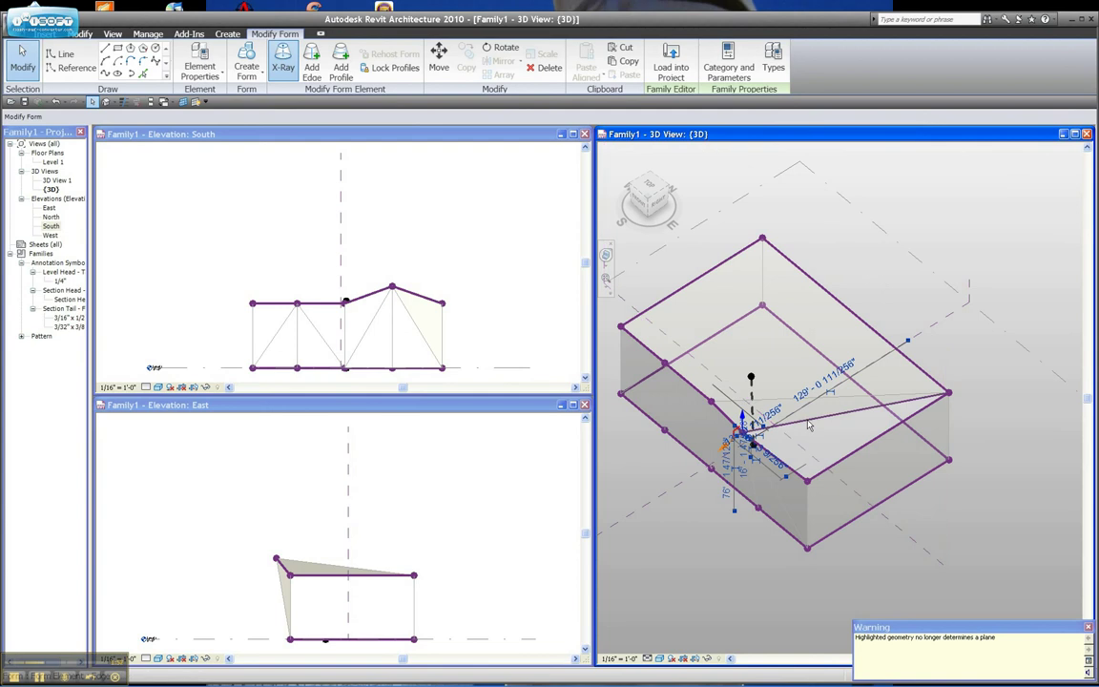
# Pull the top vertex between the two western panels outward from the south face and up to about 76 feet high
pyautogui.click(667, 367)
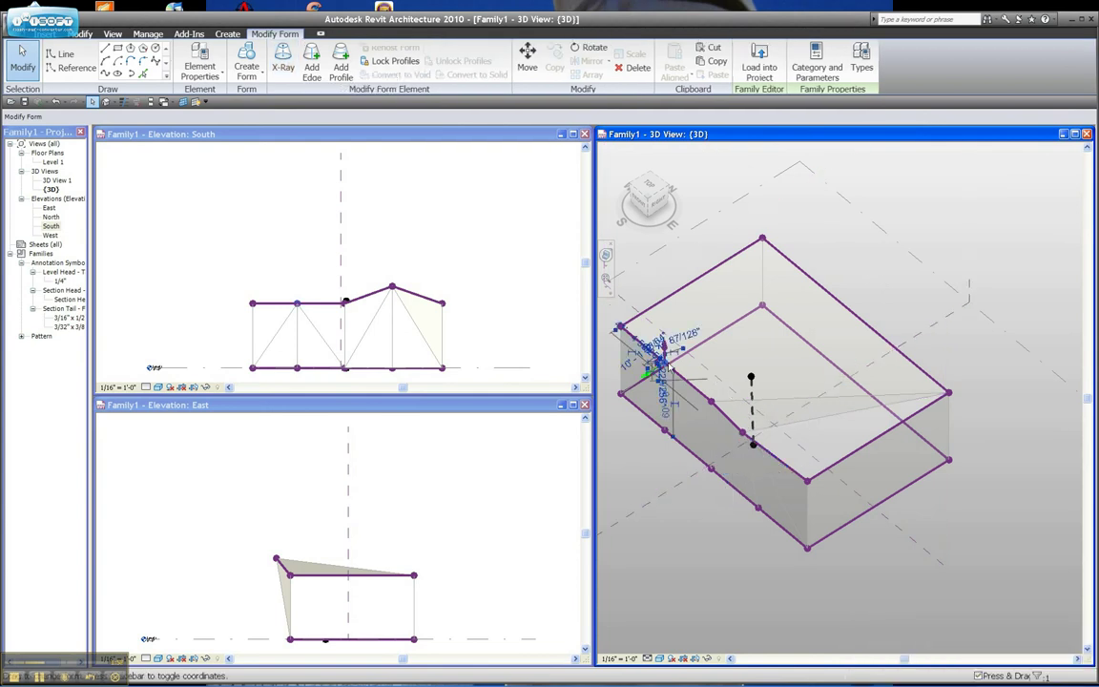
pyautogui.moveTo(648, 373); pyautogui.dragTo(760, 336)
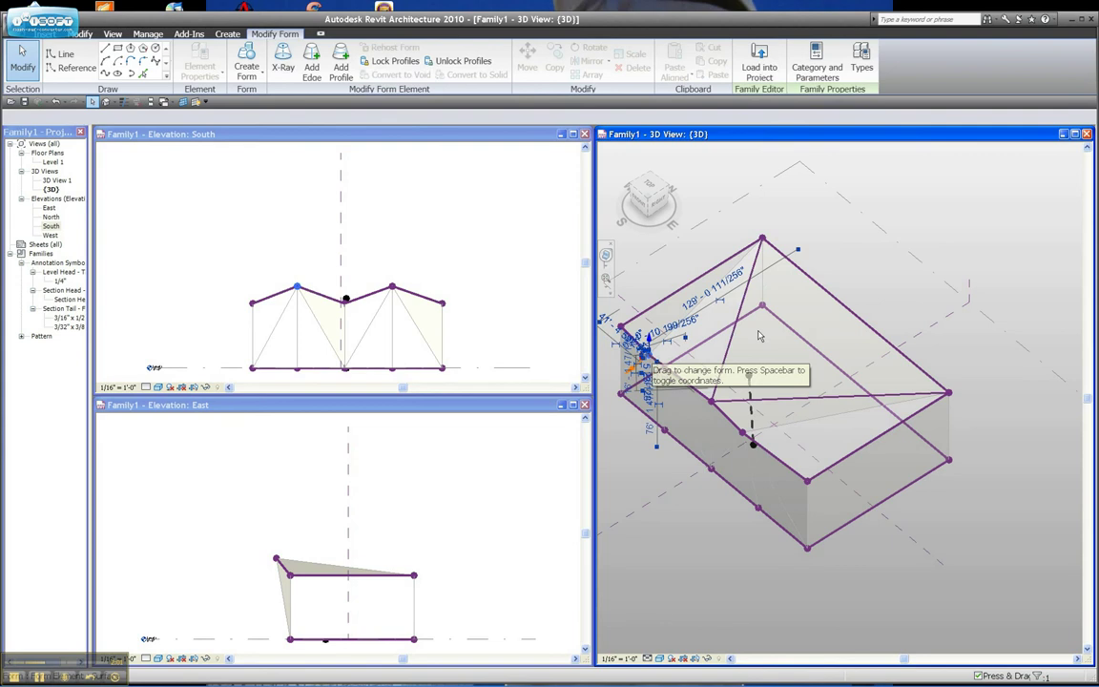
pyautogui.click(895, 256)
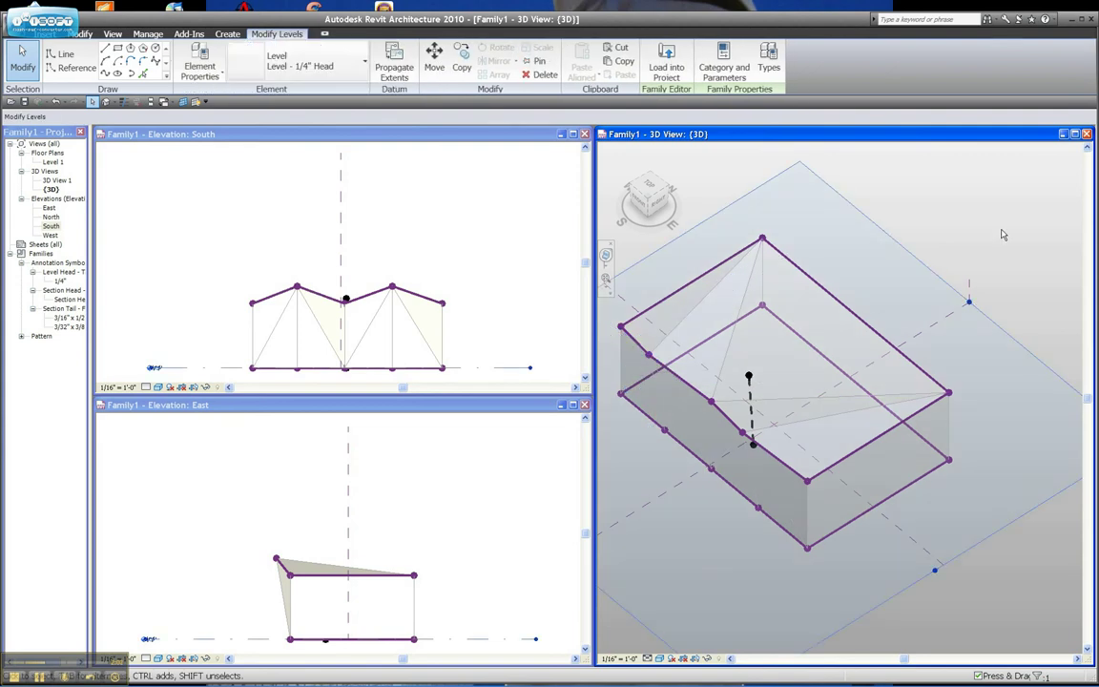
# Push the middle bottom vertex of the south face inward, into the form, to bend the bottom edge
pyautogui.keyDown('shift'); pyautogui.moveTo(1001, 235); pyautogui.dragTo(859, 199, button='middle'); pyautogui.keyUp('shift')
pyautogui.click(859, 199)
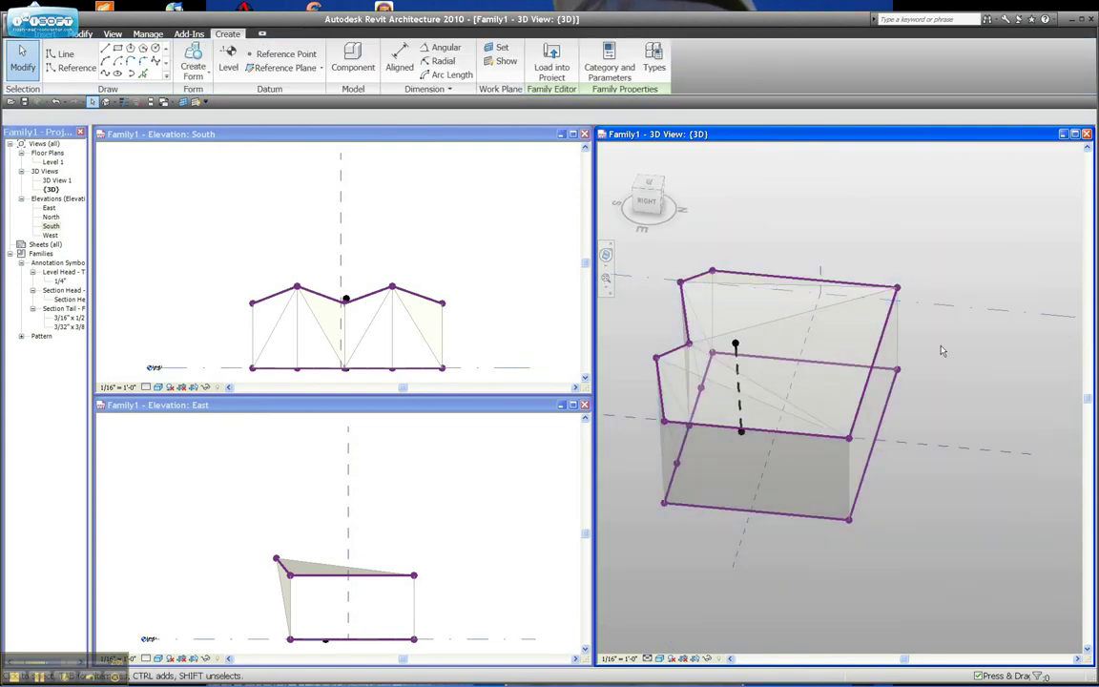
pyautogui.keyDown('shift'); pyautogui.moveTo(941, 352); pyautogui.dragTo(1062, 271, button='middle'); pyautogui.keyUp('shift')
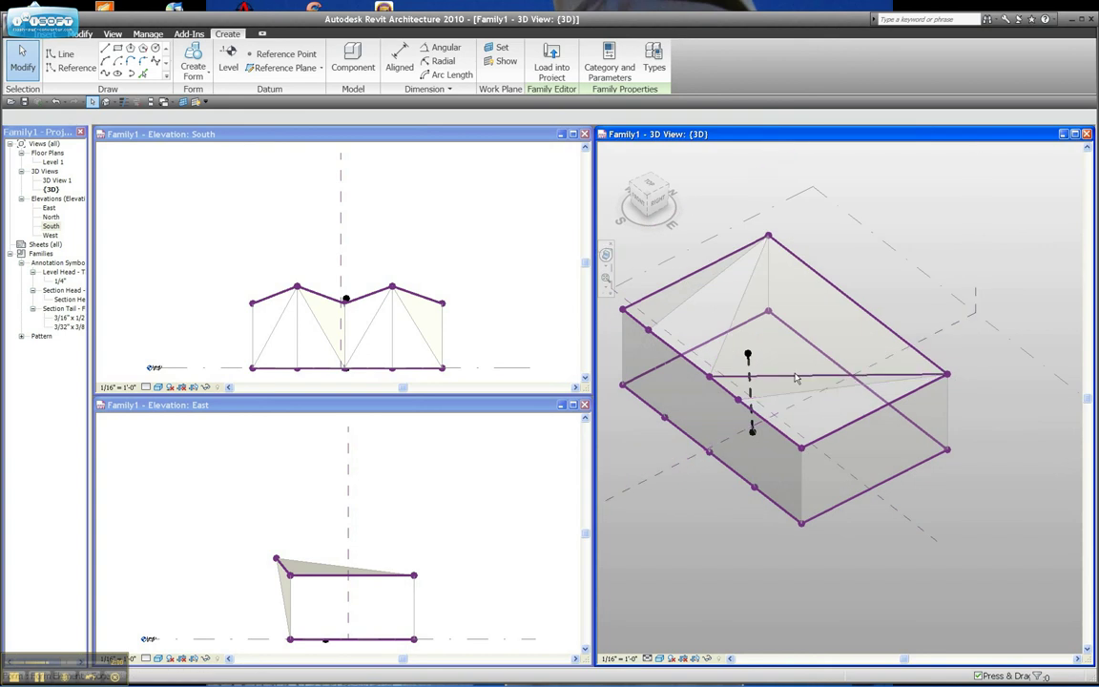
pyautogui.click(710, 459)
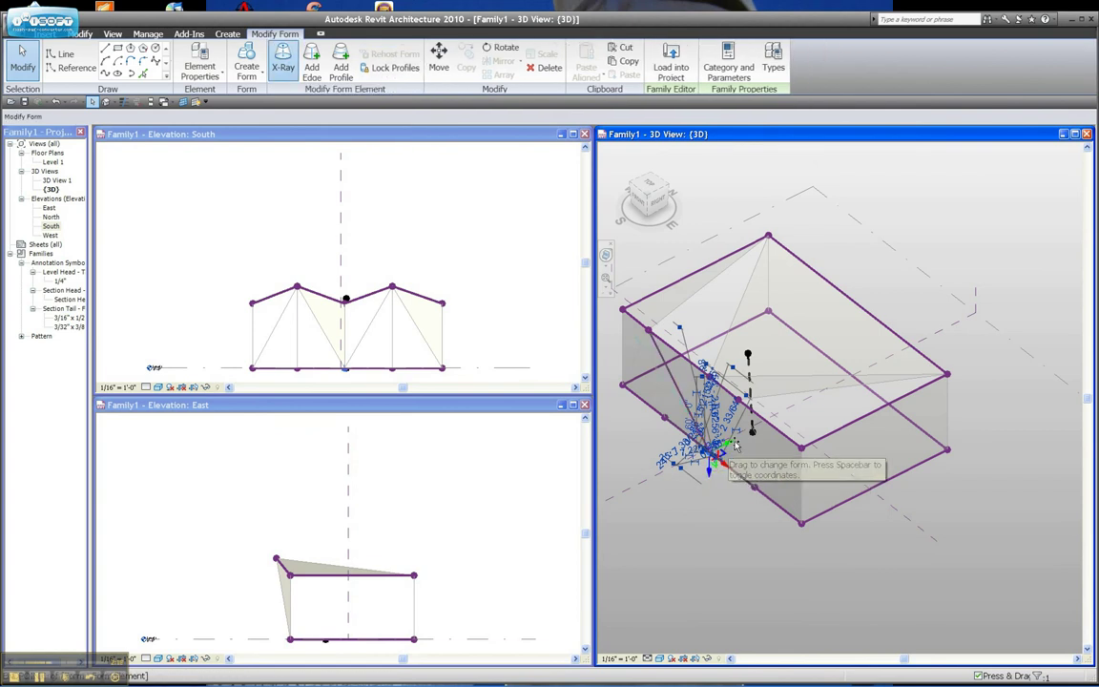
pyautogui.click(731, 462)
pyautogui.click(731, 463)
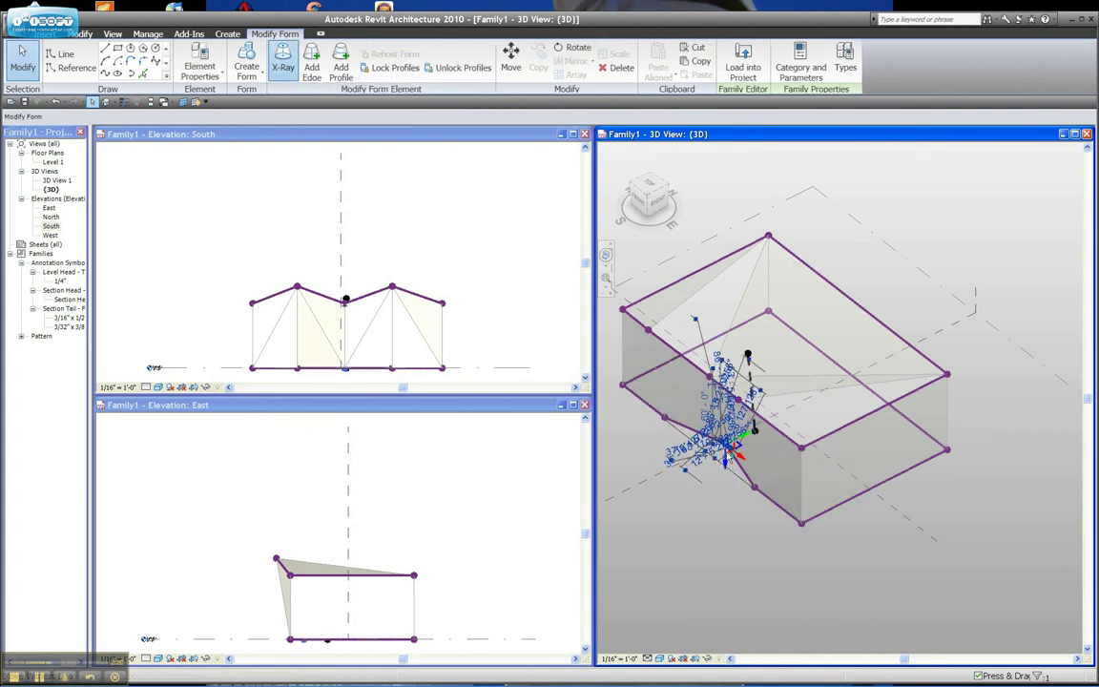
pyautogui.click(736, 476)
pyautogui.scroll(5, 732, 462)
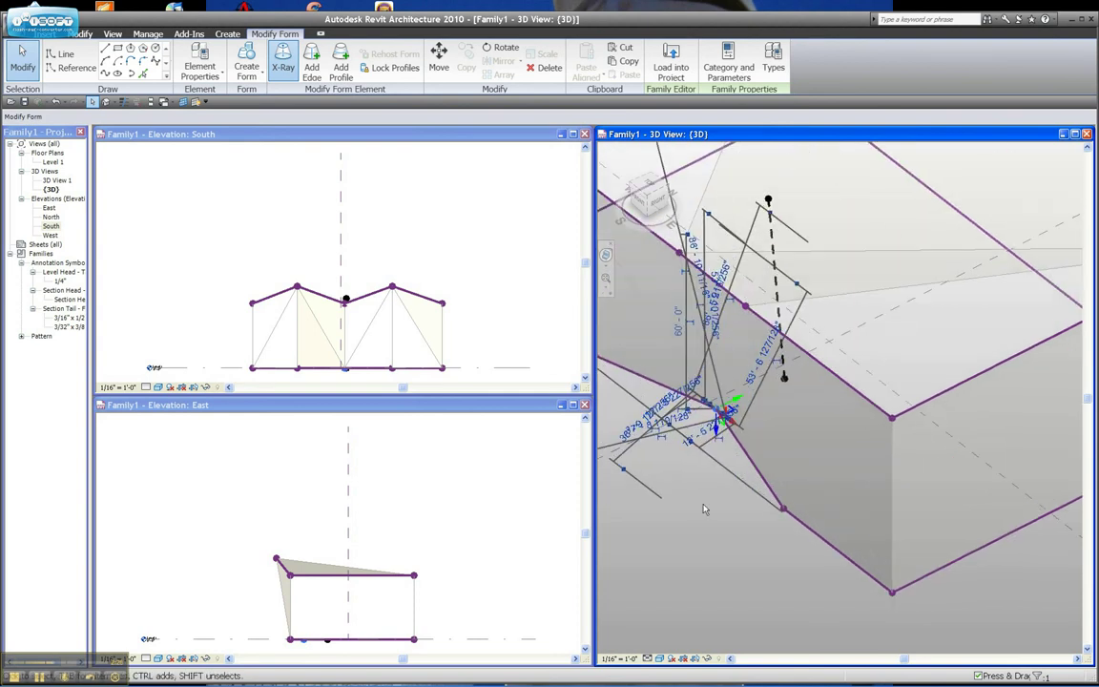
pyautogui.keyDown('shift'); pyautogui.moveTo(696, 536); pyautogui.dragTo(762, 506, button='middle'); pyautogui.keyUp('shift')
pyautogui.rightClick(707, 552)
pyautogui.scroll(-4, 702, 560)
pyautogui.click(763, 507)
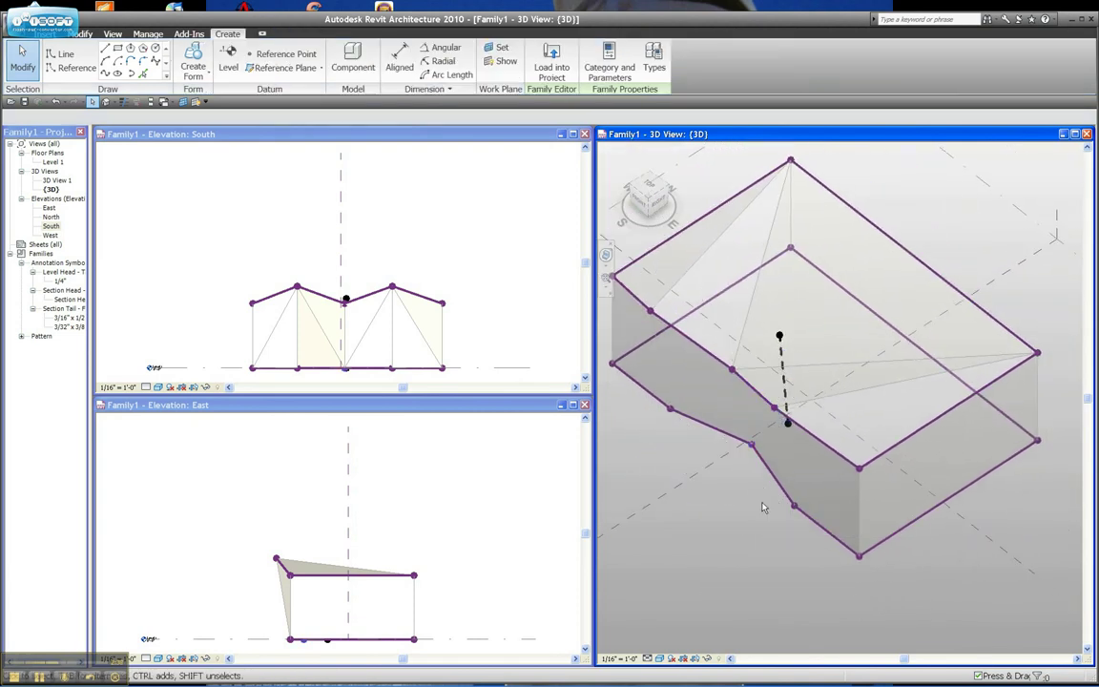
# Toggle the coordinate orientation of the control arrows on the bottom vertex between the two eastern panels, leaving the vertex in place
pyautogui.click(752, 452)
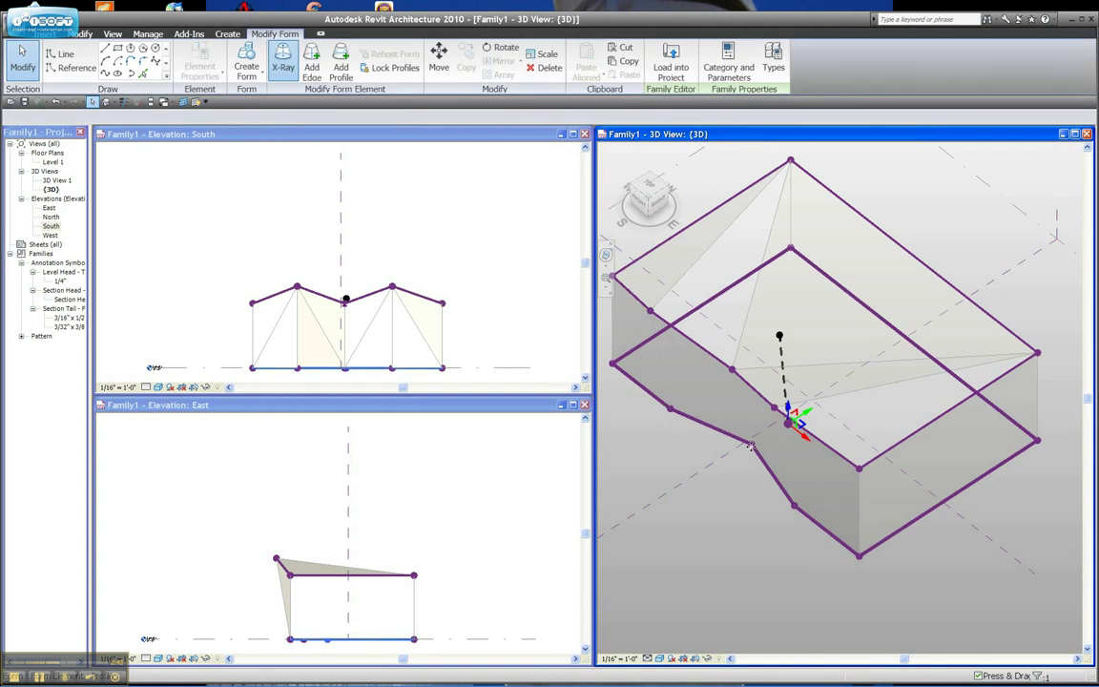
pyautogui.click(795, 509)
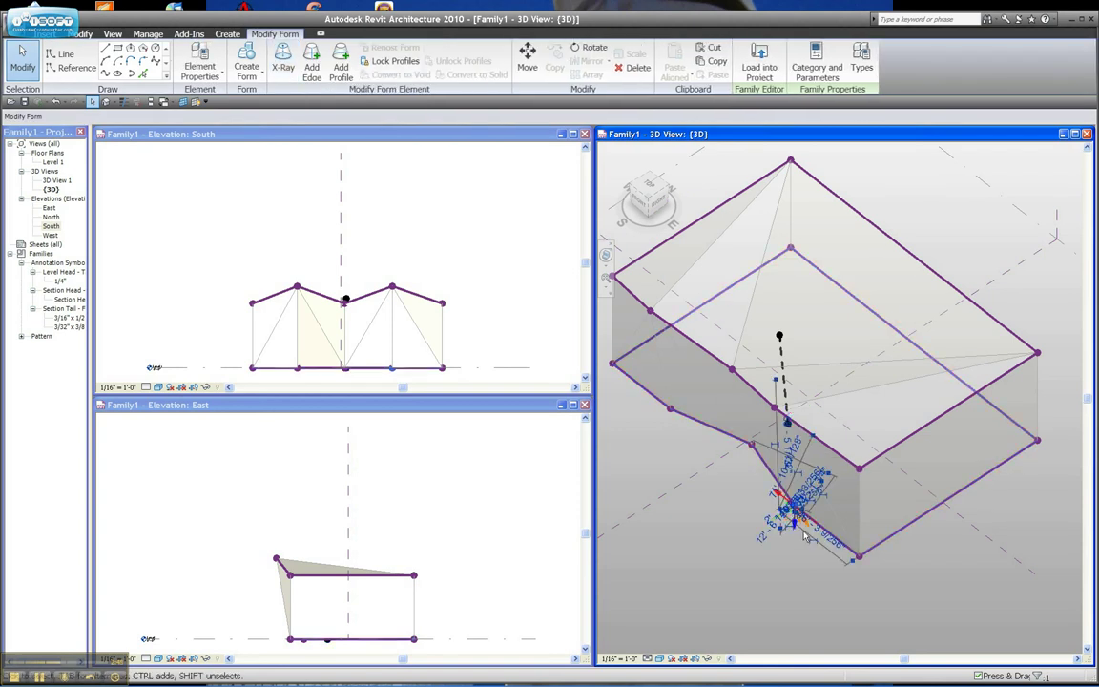
pyautogui.scroll(2, 807, 543)
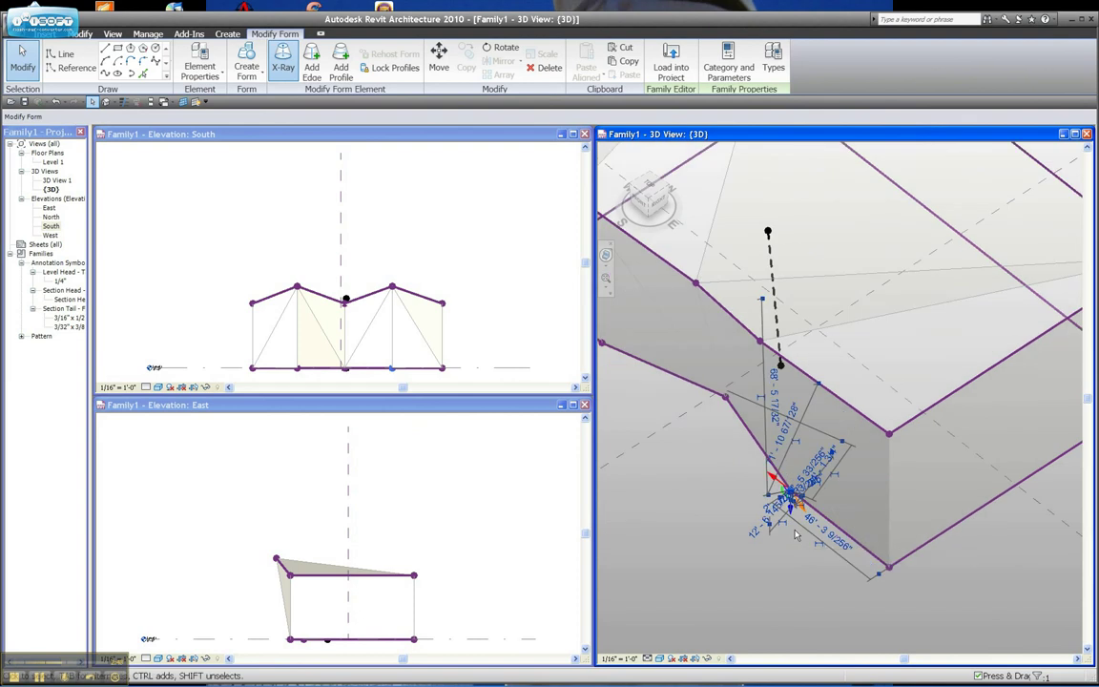
pyautogui.press('space')
pyautogui.scroll(-5, 796, 535)
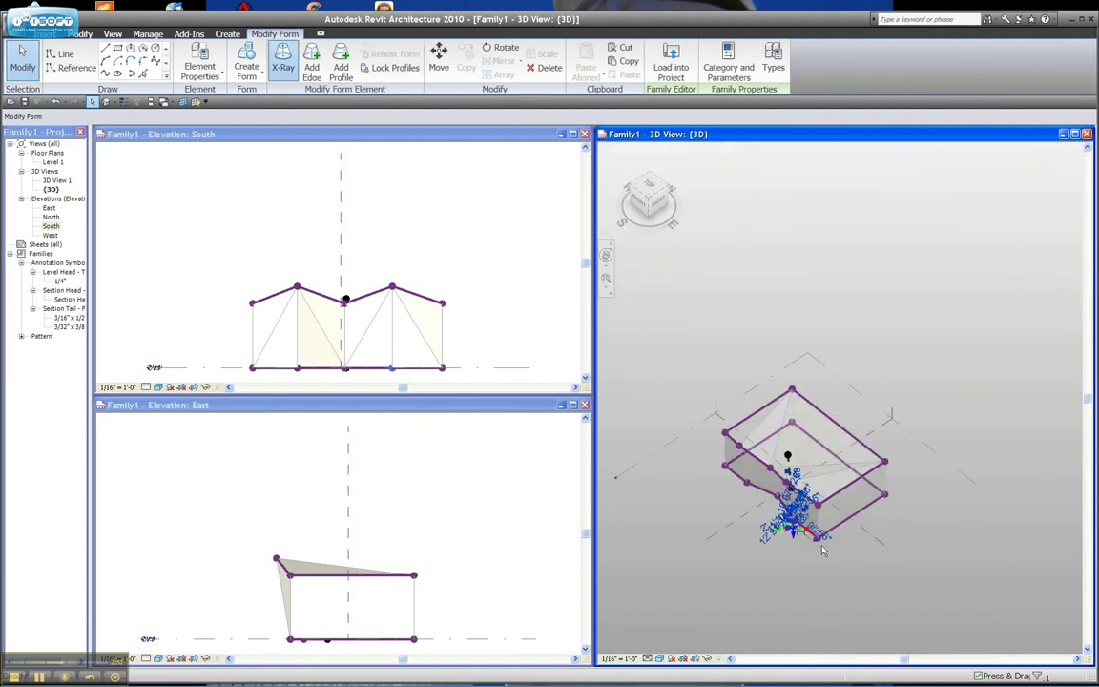
pyautogui.click(824, 565)
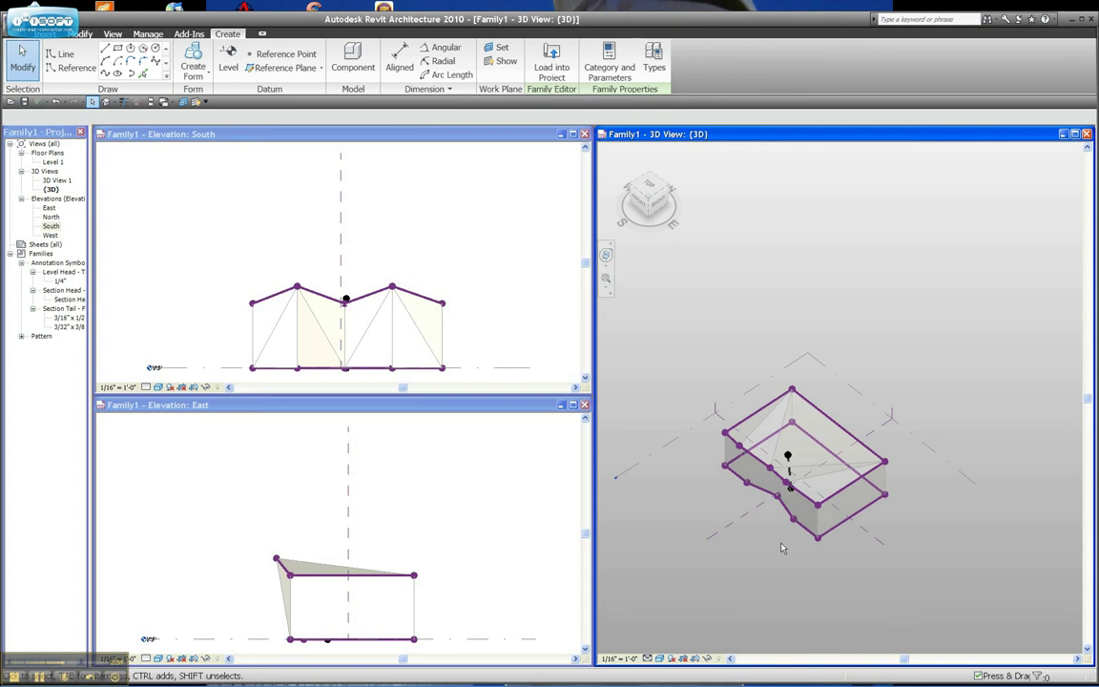
pyautogui.keyDown('shift'); pyautogui.moveTo(782, 578); pyautogui.dragTo(605, 582, button='middle'); pyautogui.keyUp('shift')
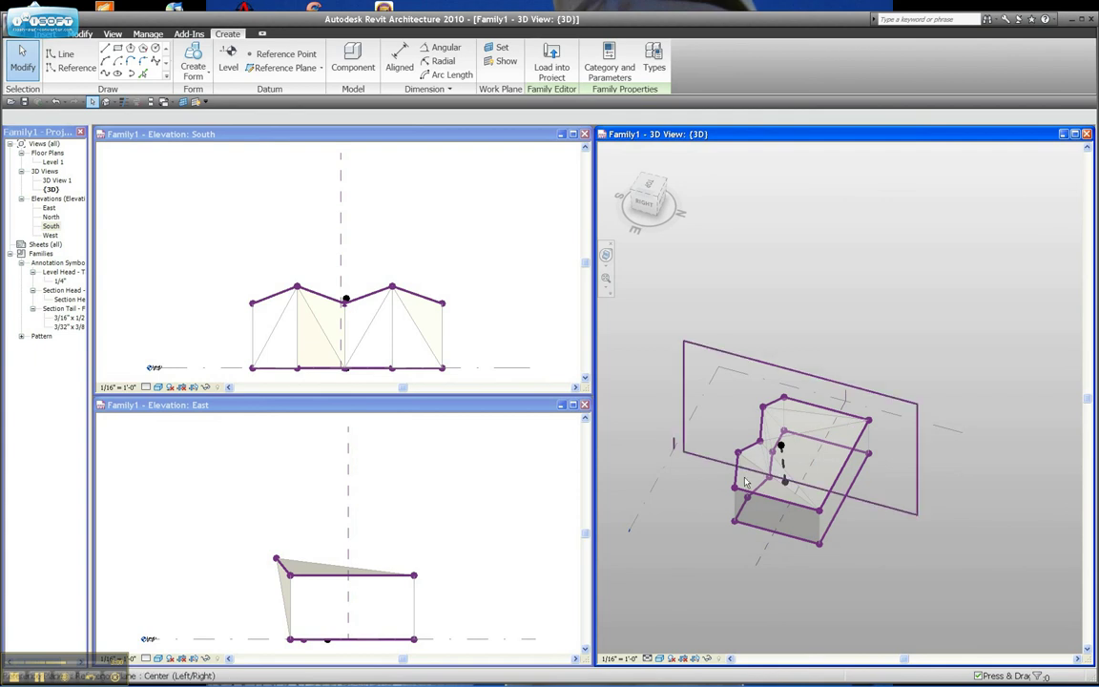
pyautogui.scroll(5, 753, 462)
pyautogui.scroll(1, 754, 462)
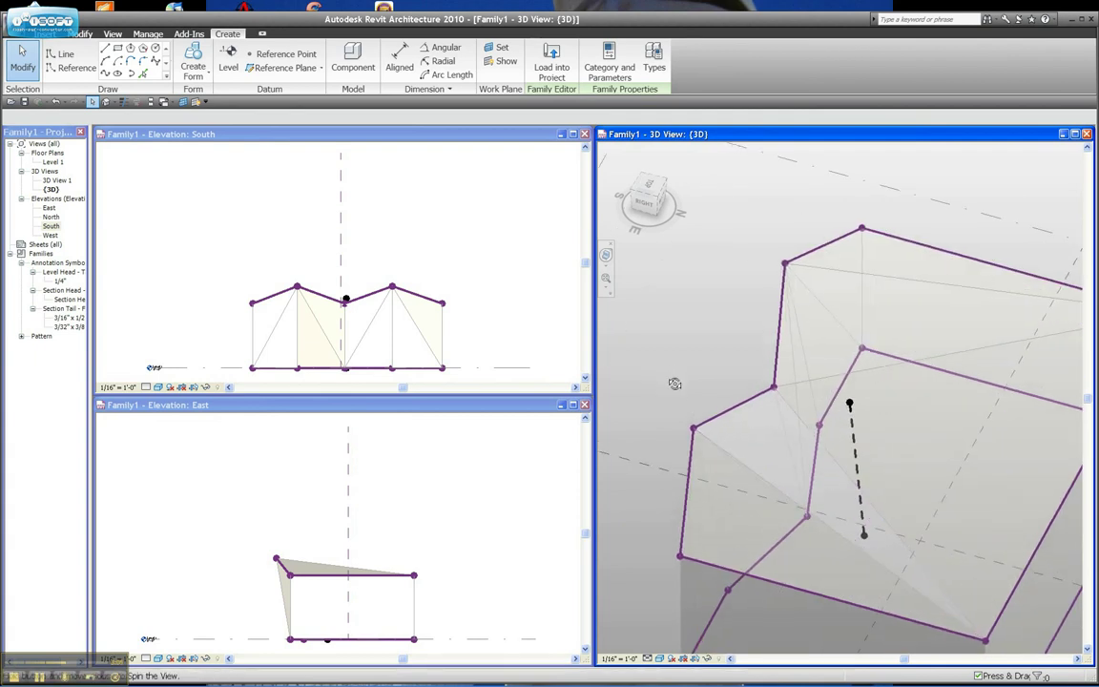
pyautogui.keyDown('shift'); pyautogui.moveTo(675, 385); pyautogui.dragTo(932, 564, button='middle'); pyautogui.keyUp('shift')
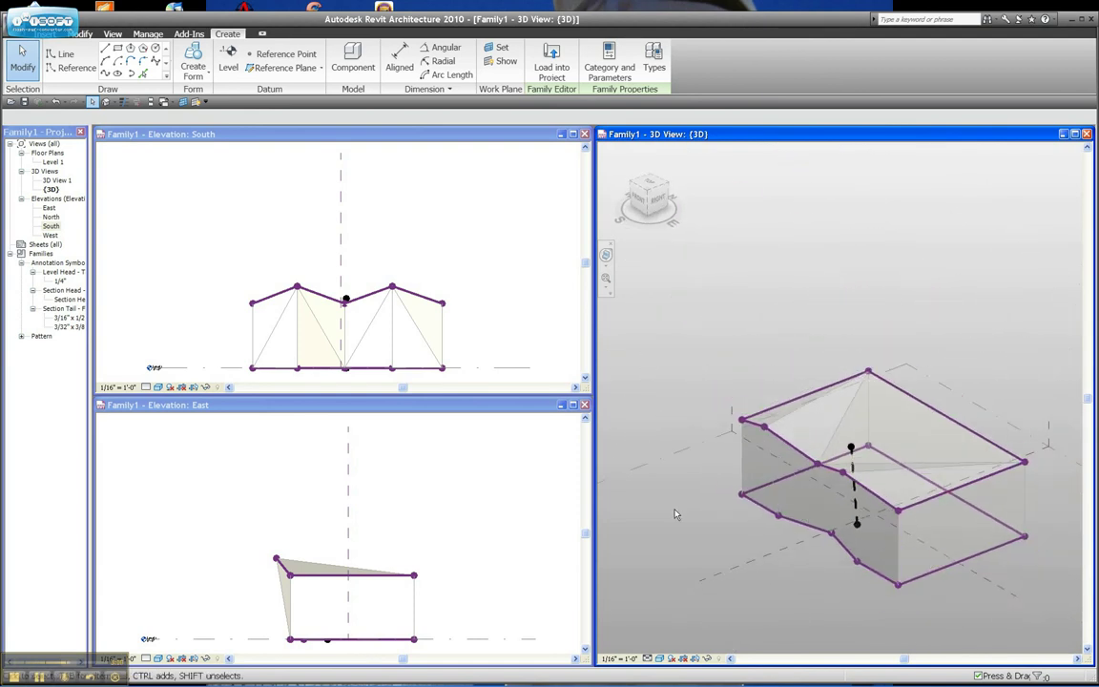